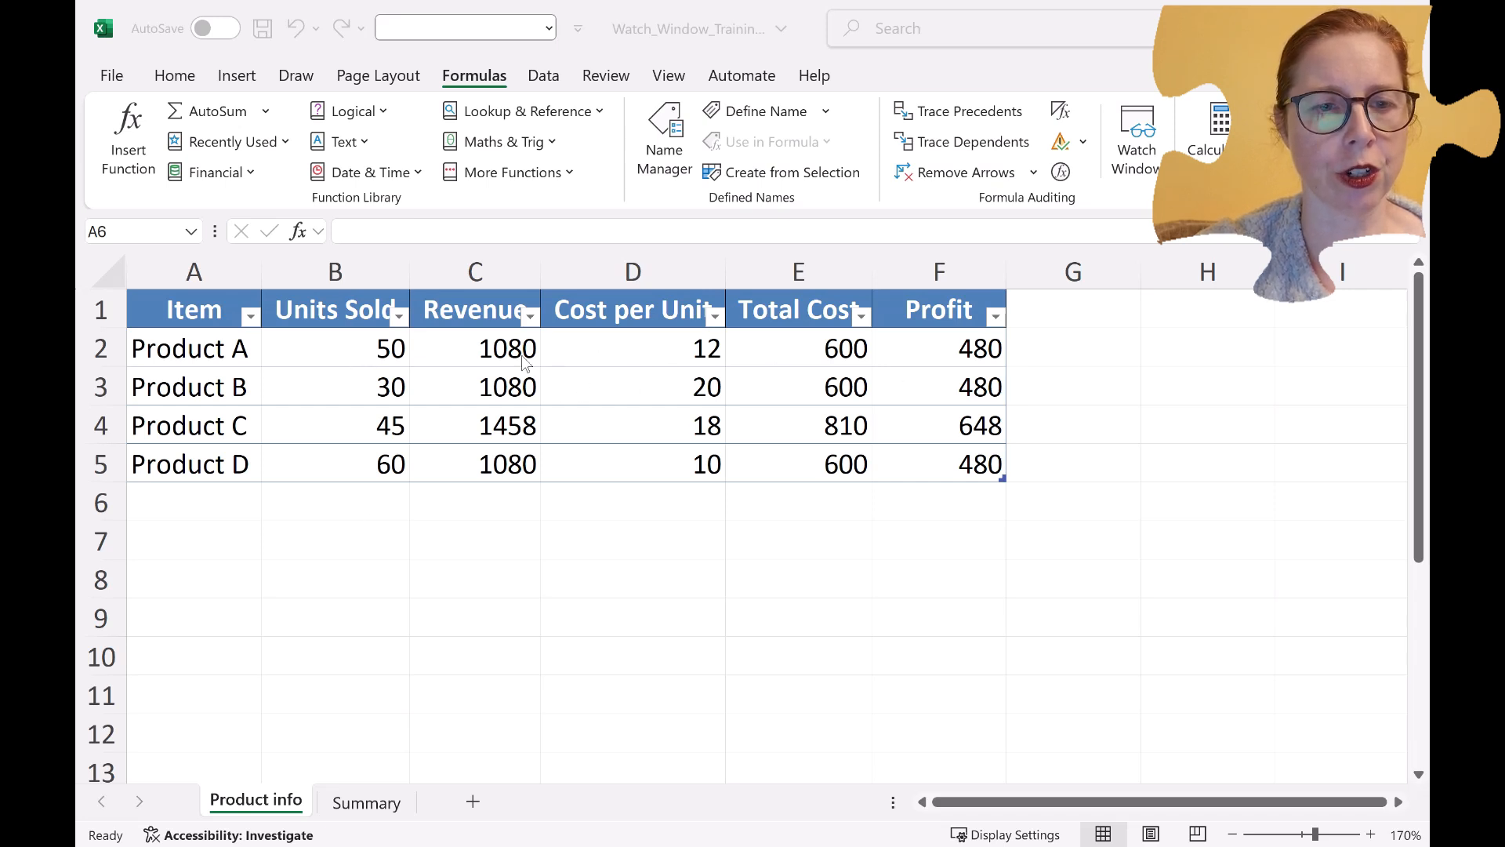
Examine Product A's Revenue, Total Cost and Profit formulas and the Total Profit formula on the Summary sheet.
click(456, 350)
click(444, 349)
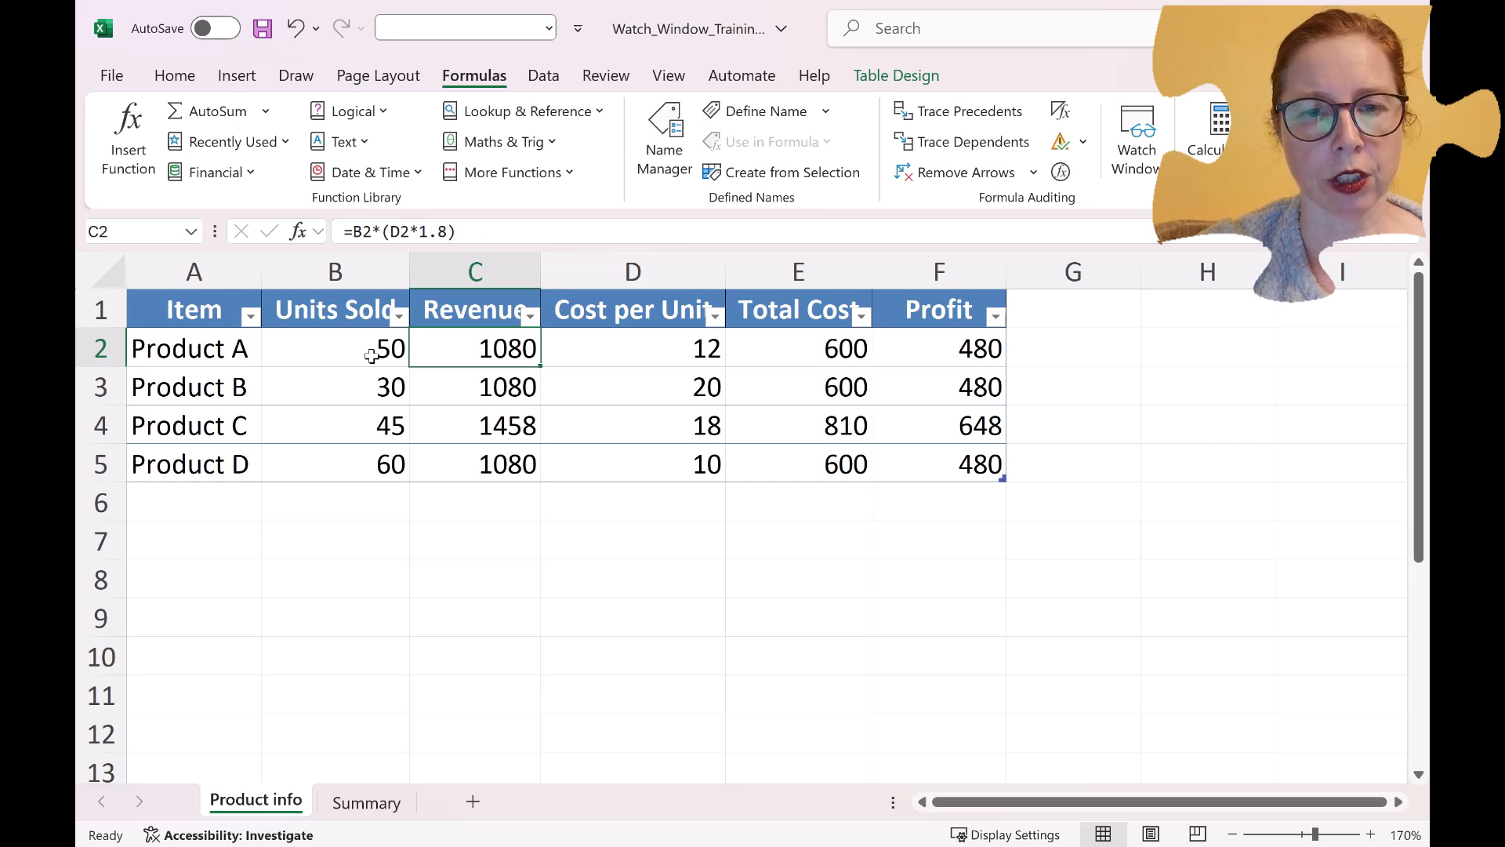
click(772, 352)
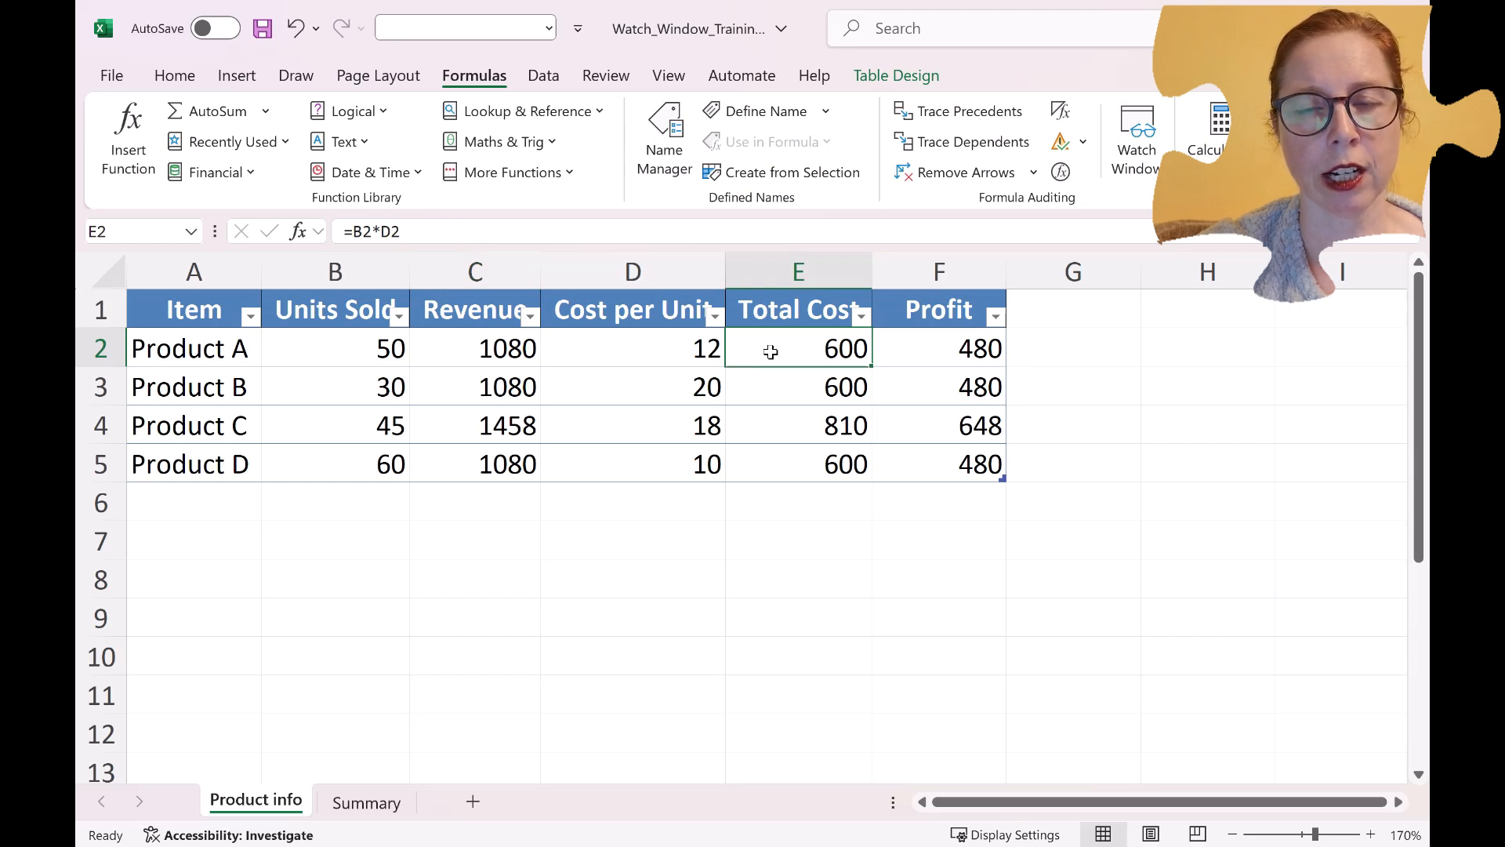
click(946, 351)
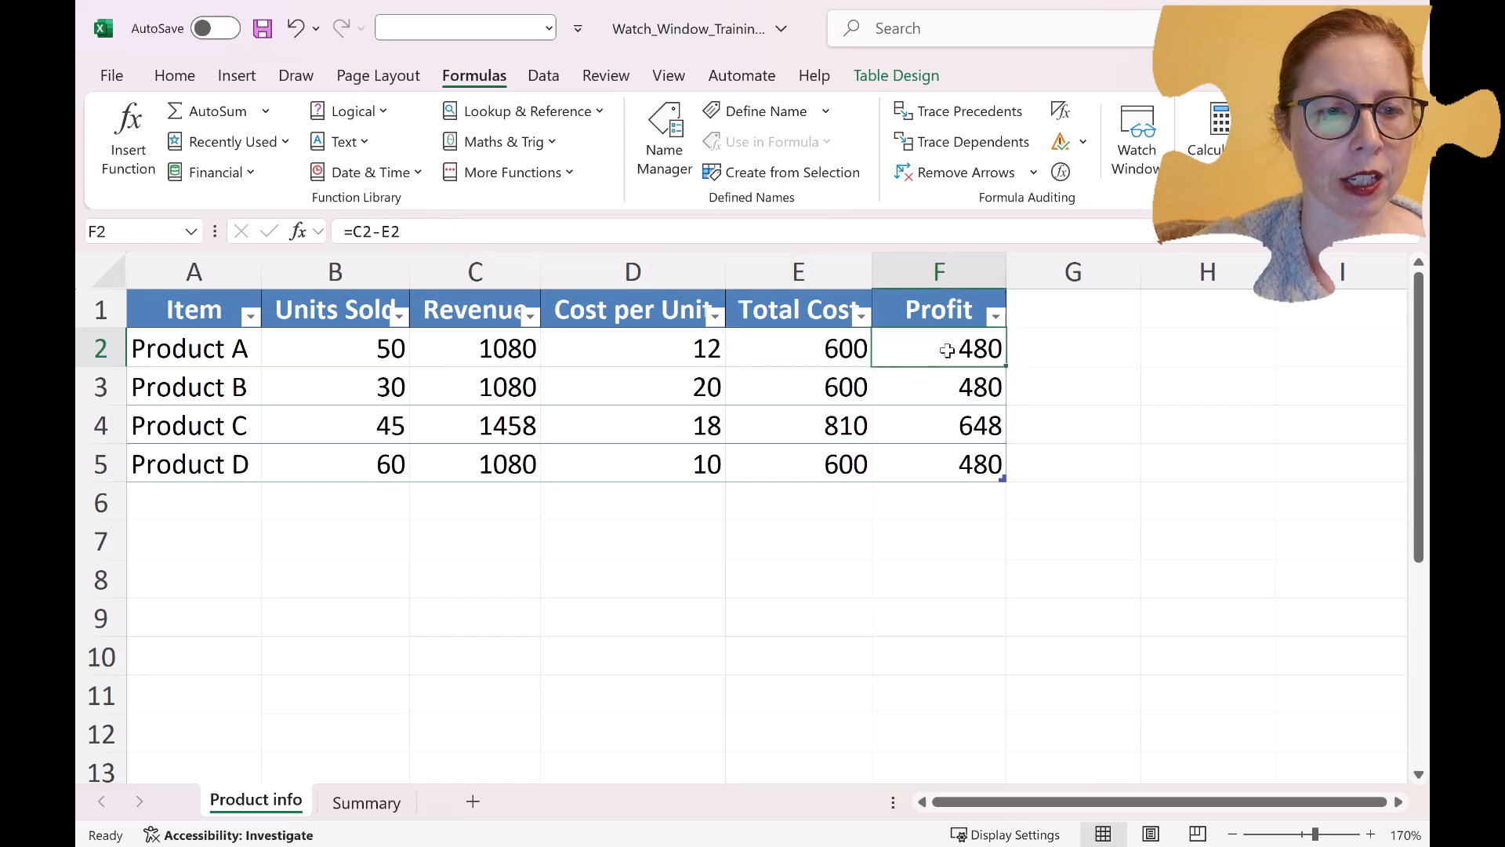
click(768, 495)
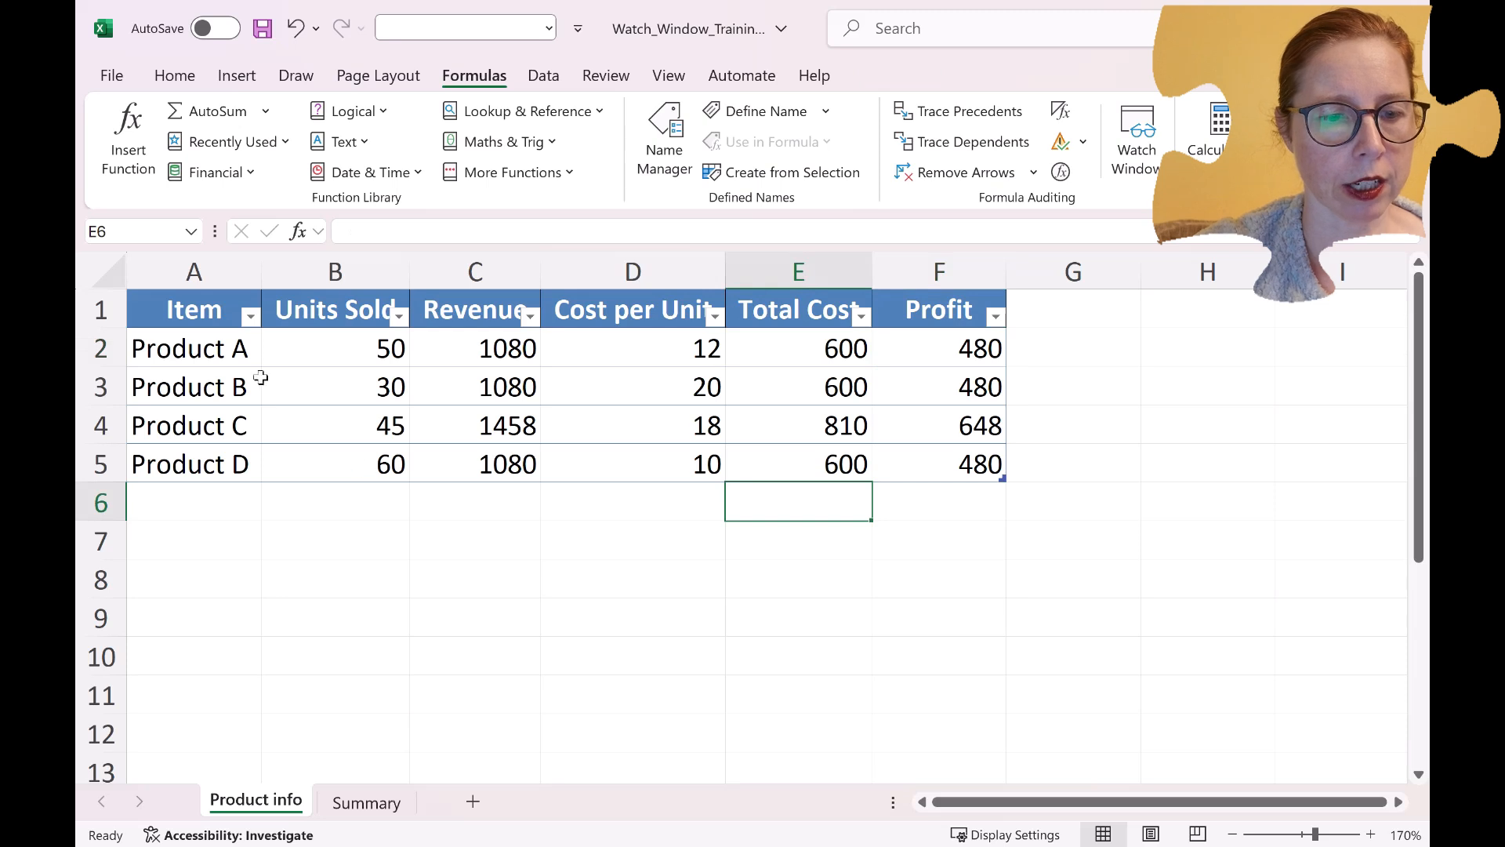
click(384, 807)
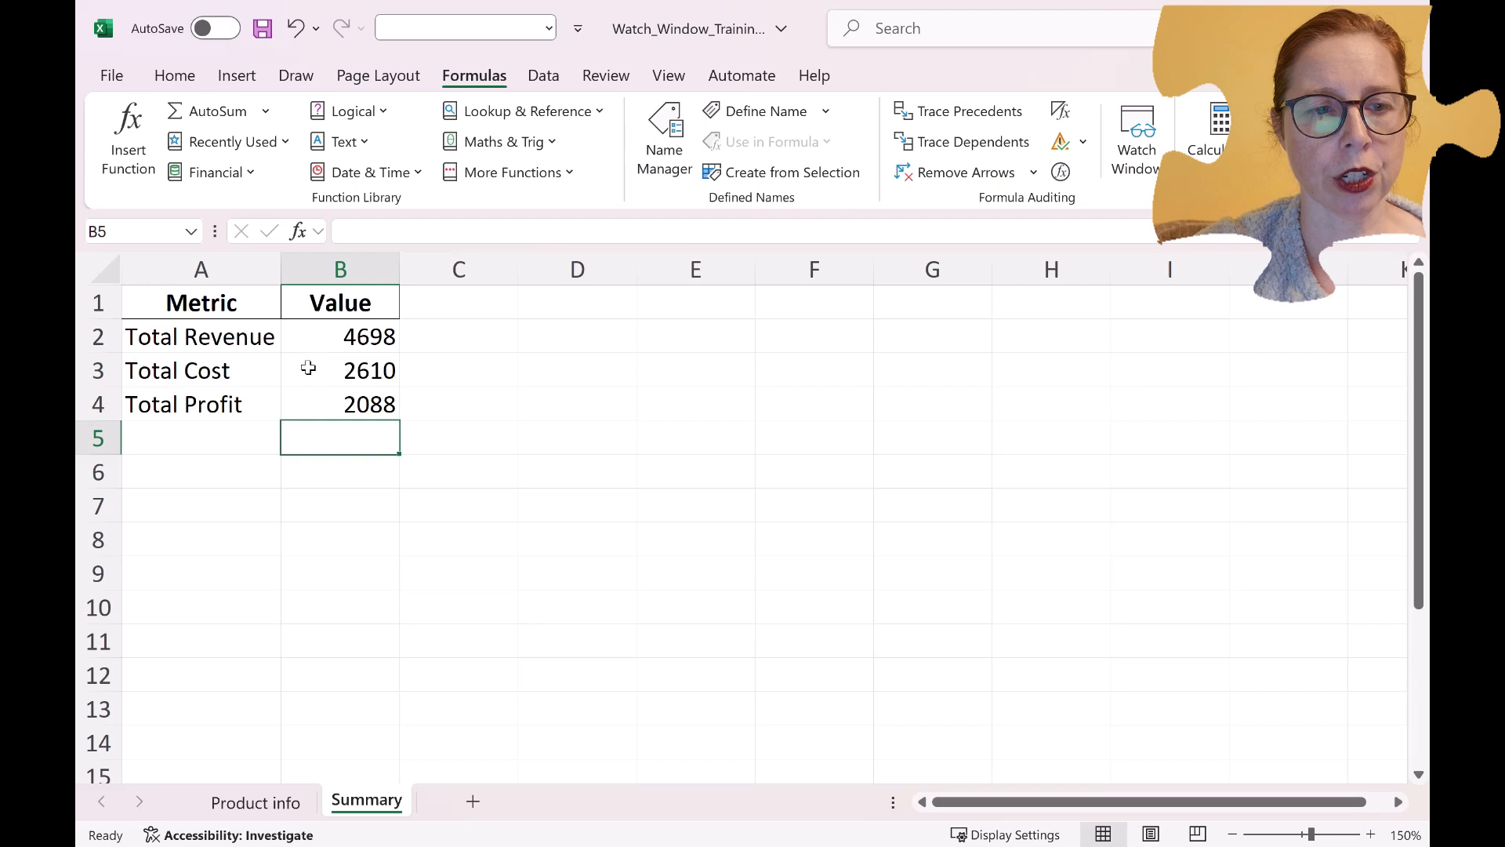
click(308, 408)
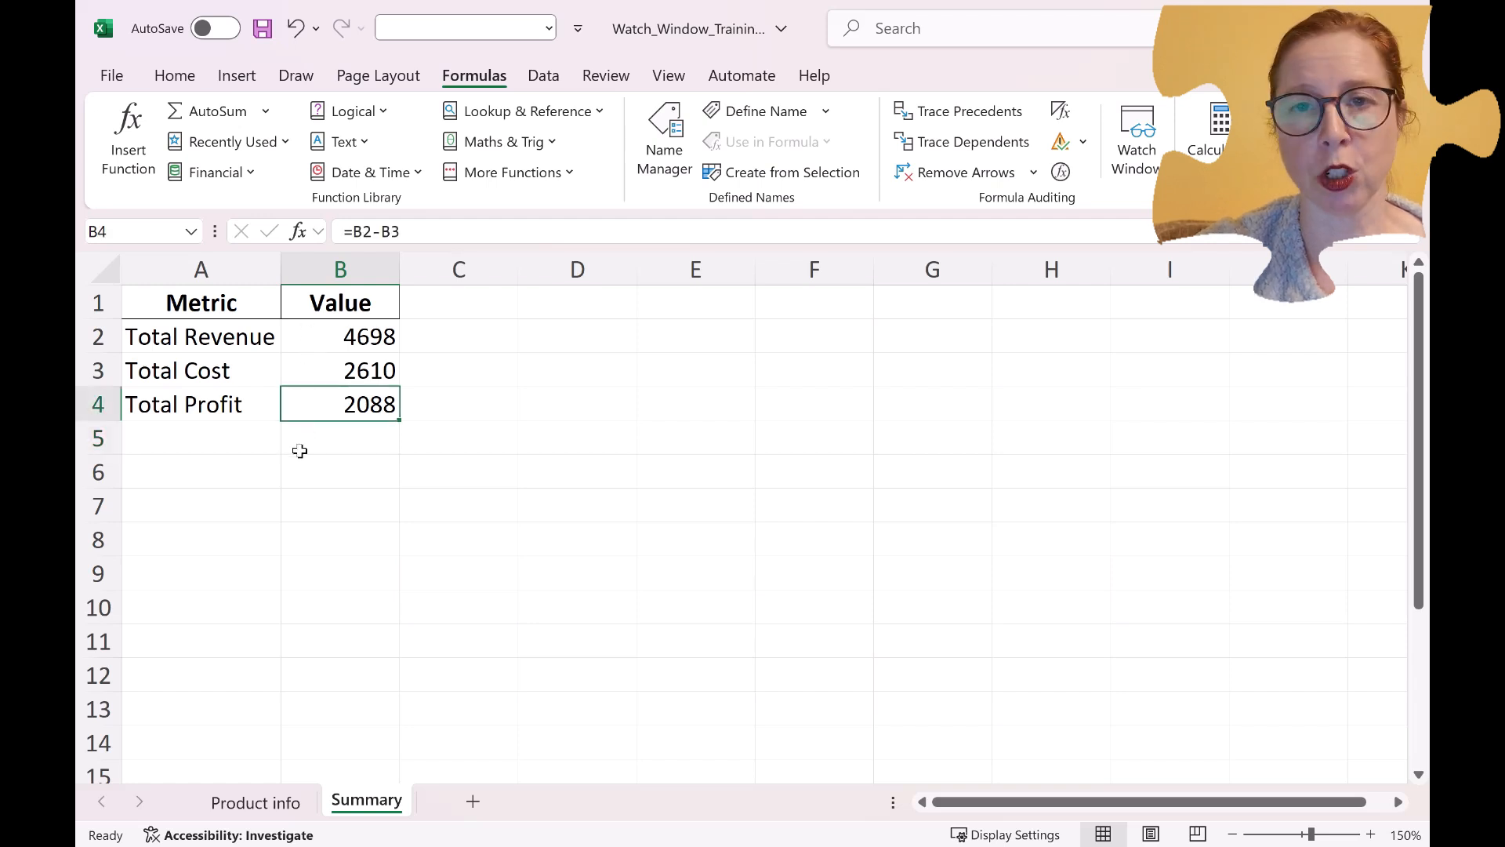
click(301, 439)
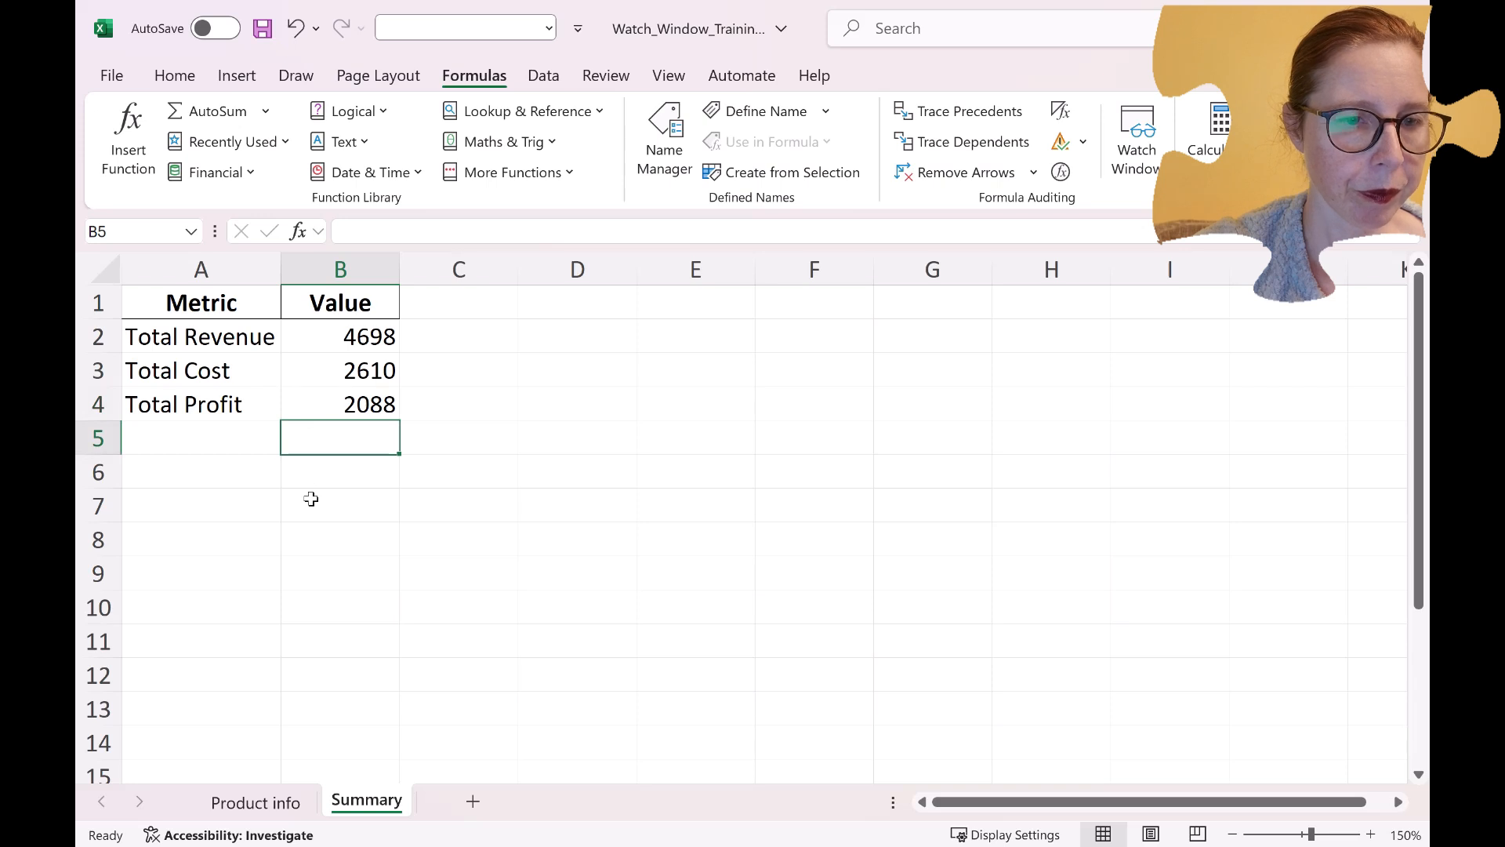
click(281, 805)
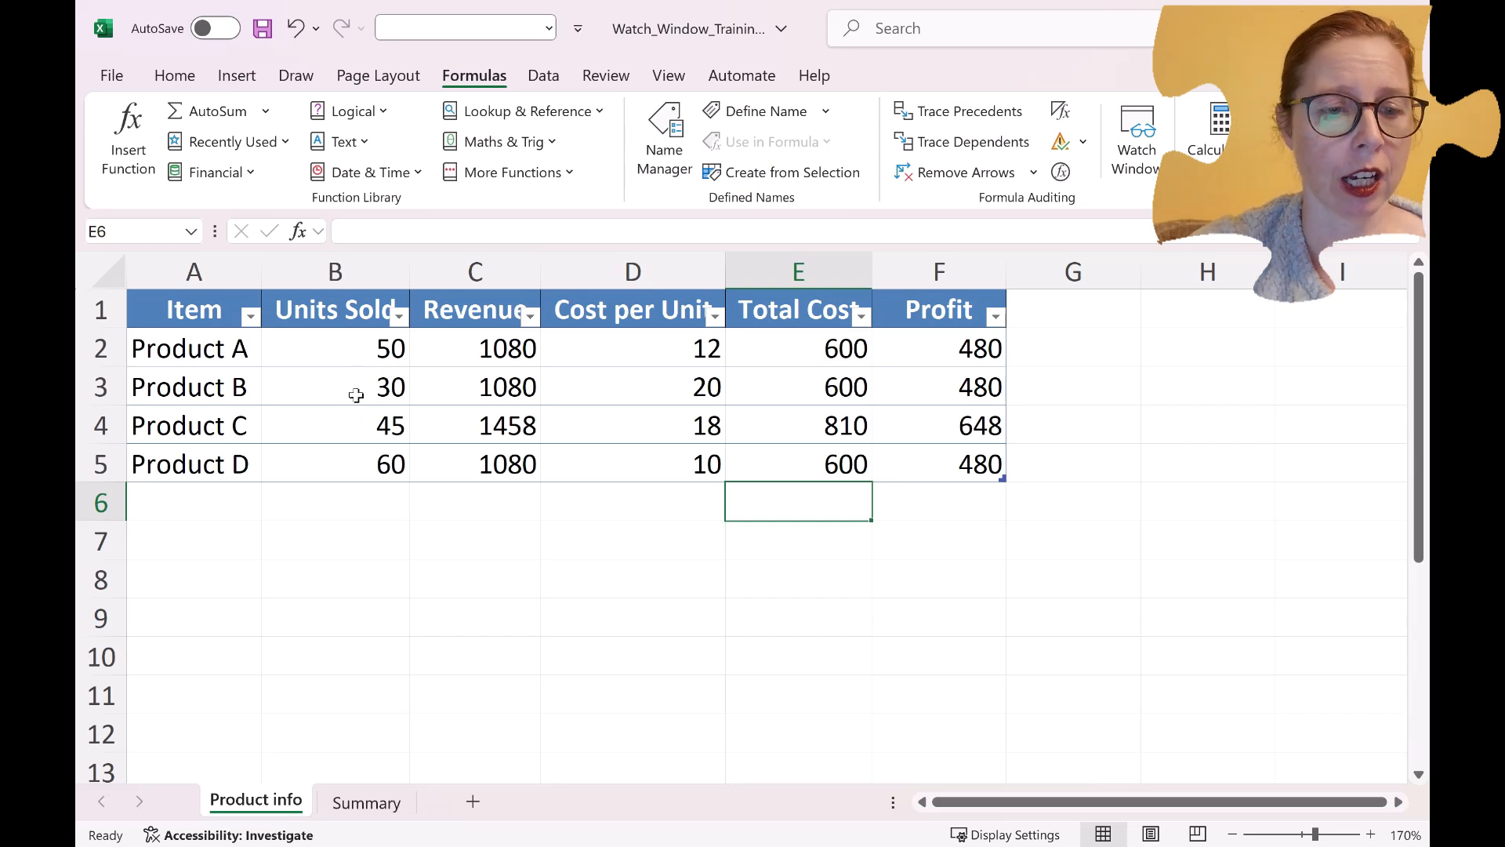
Add the Summary sheet's total revenue, cost and profit values in B2:B4 to the Watch Window.
click(348, 803)
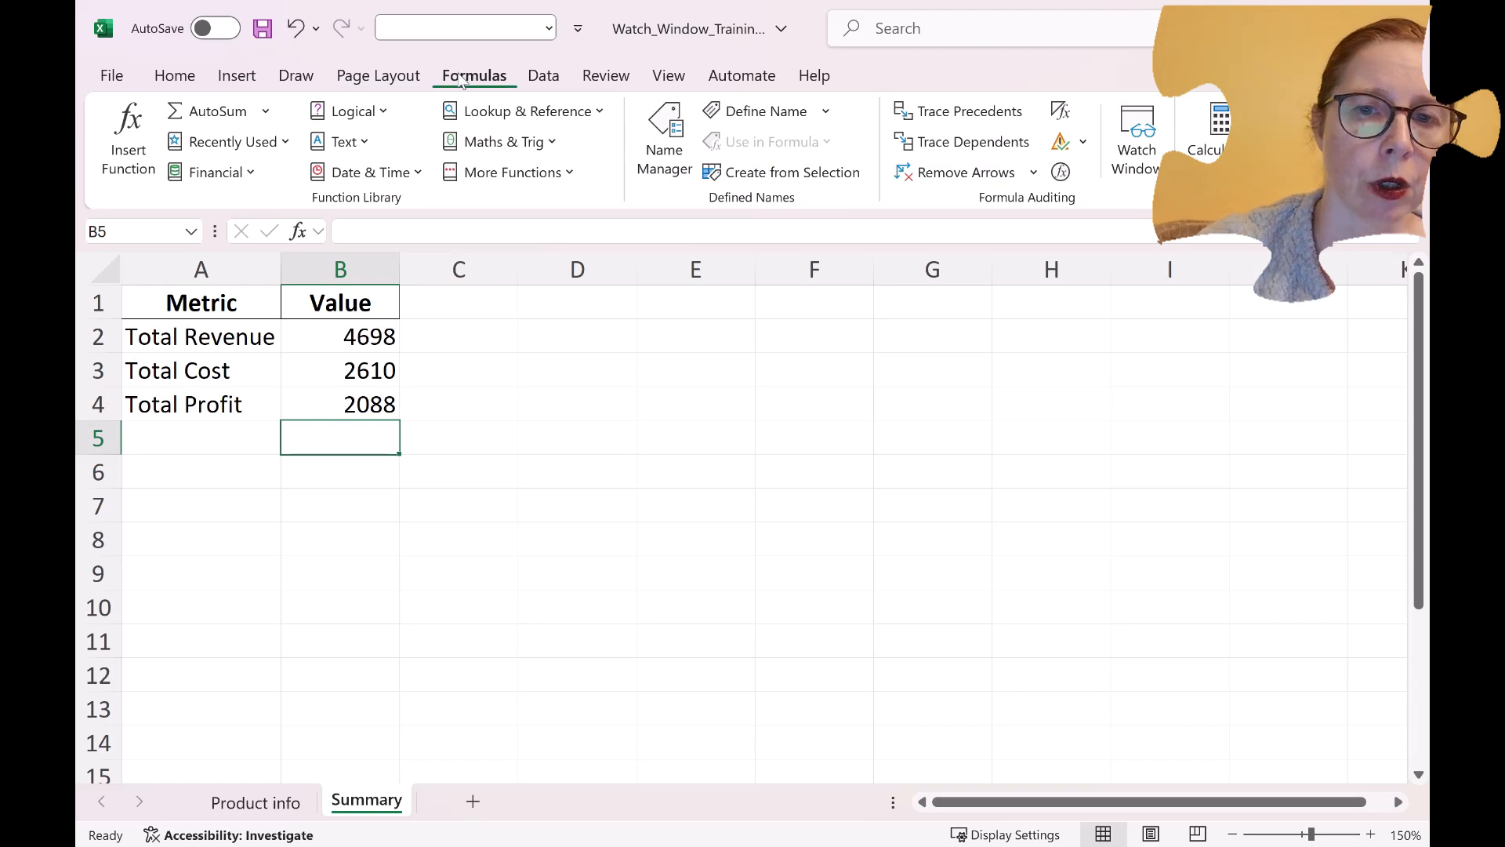
click(1119, 162)
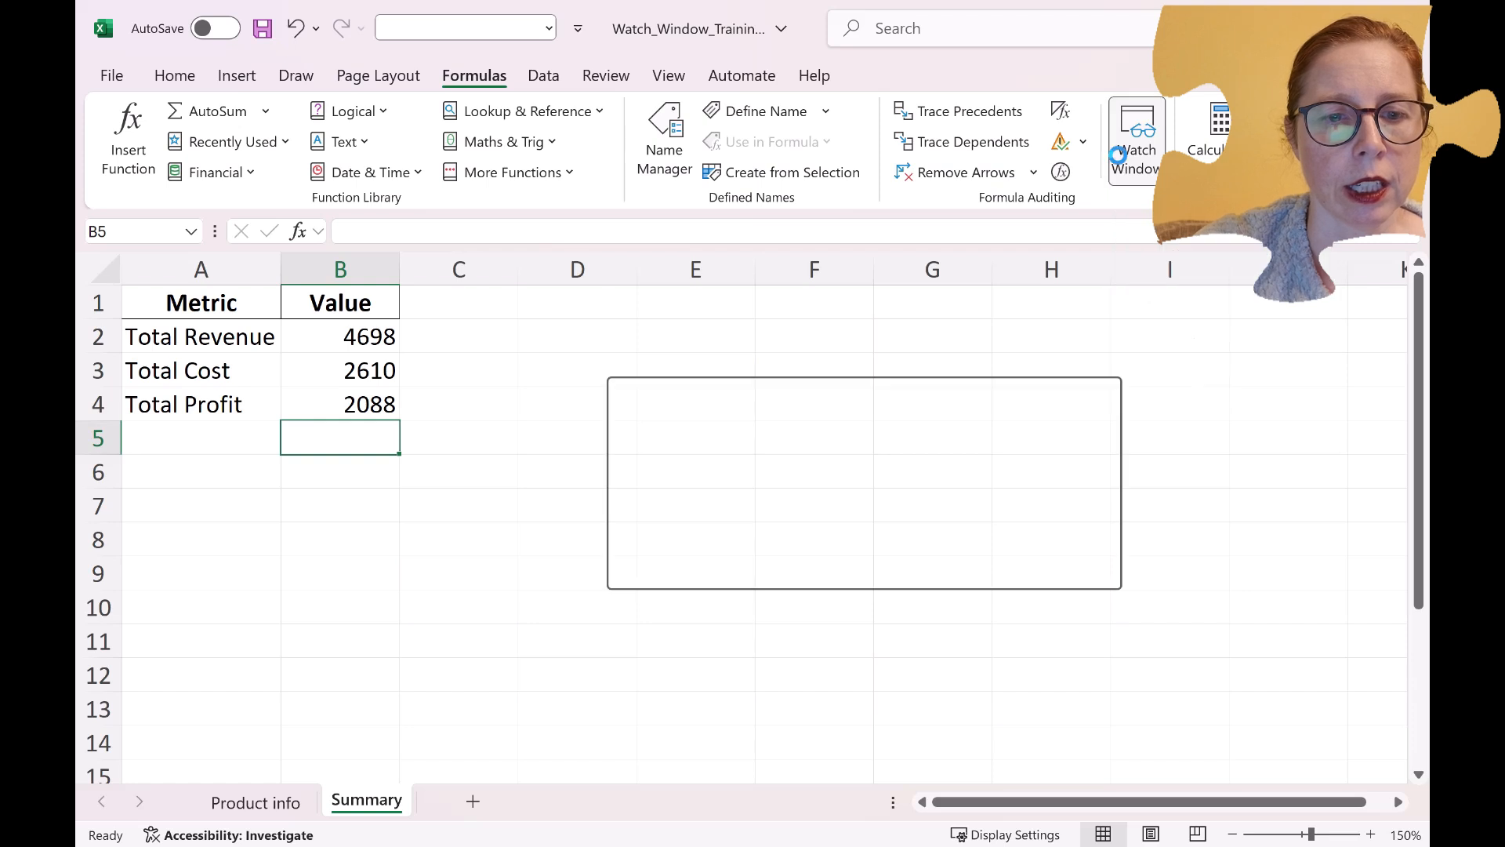
click(663, 431)
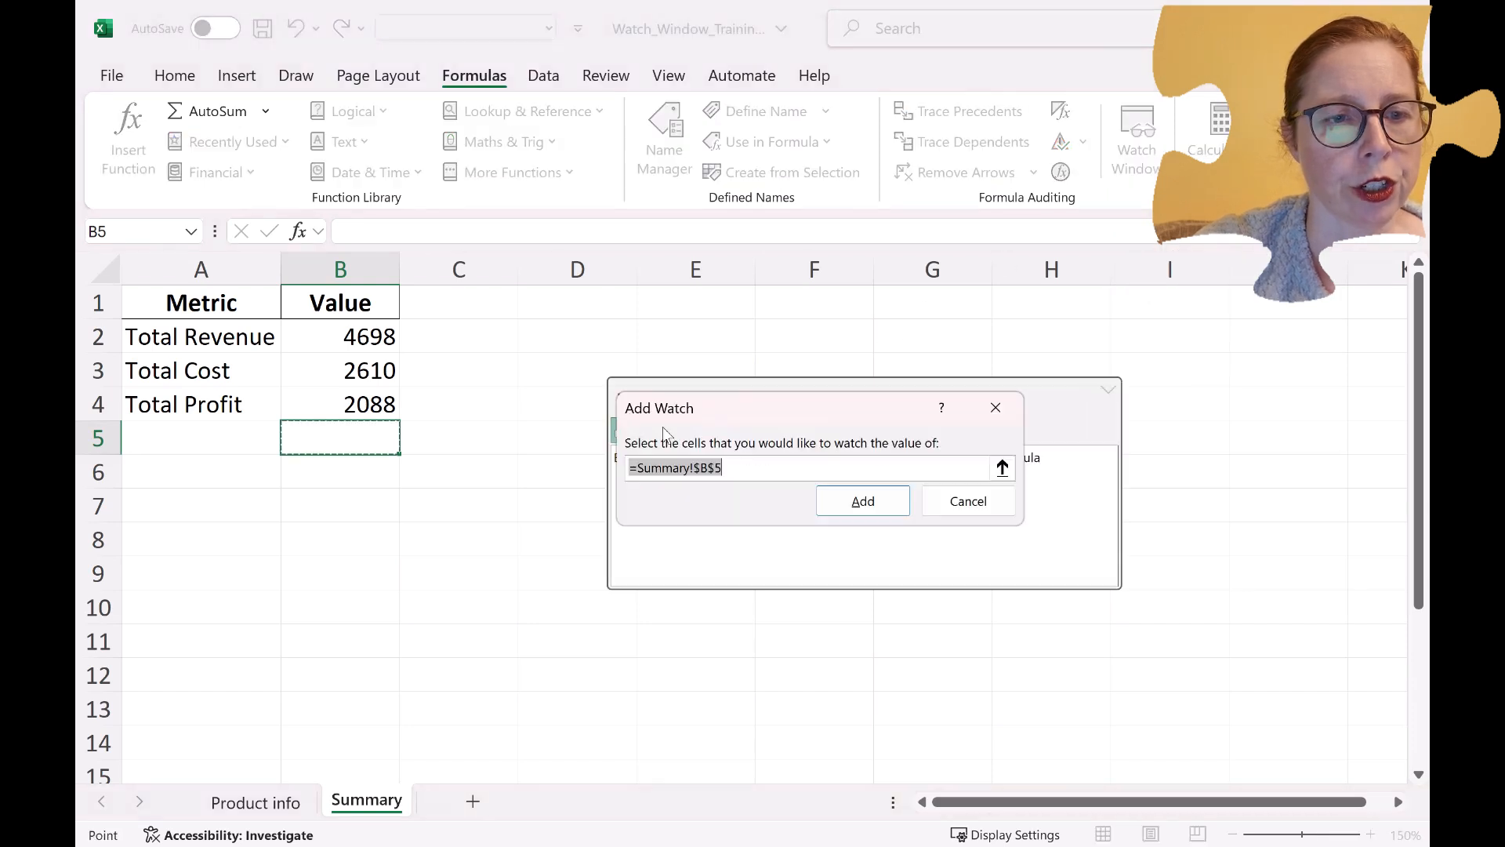
drag(343, 323, 360, 412)
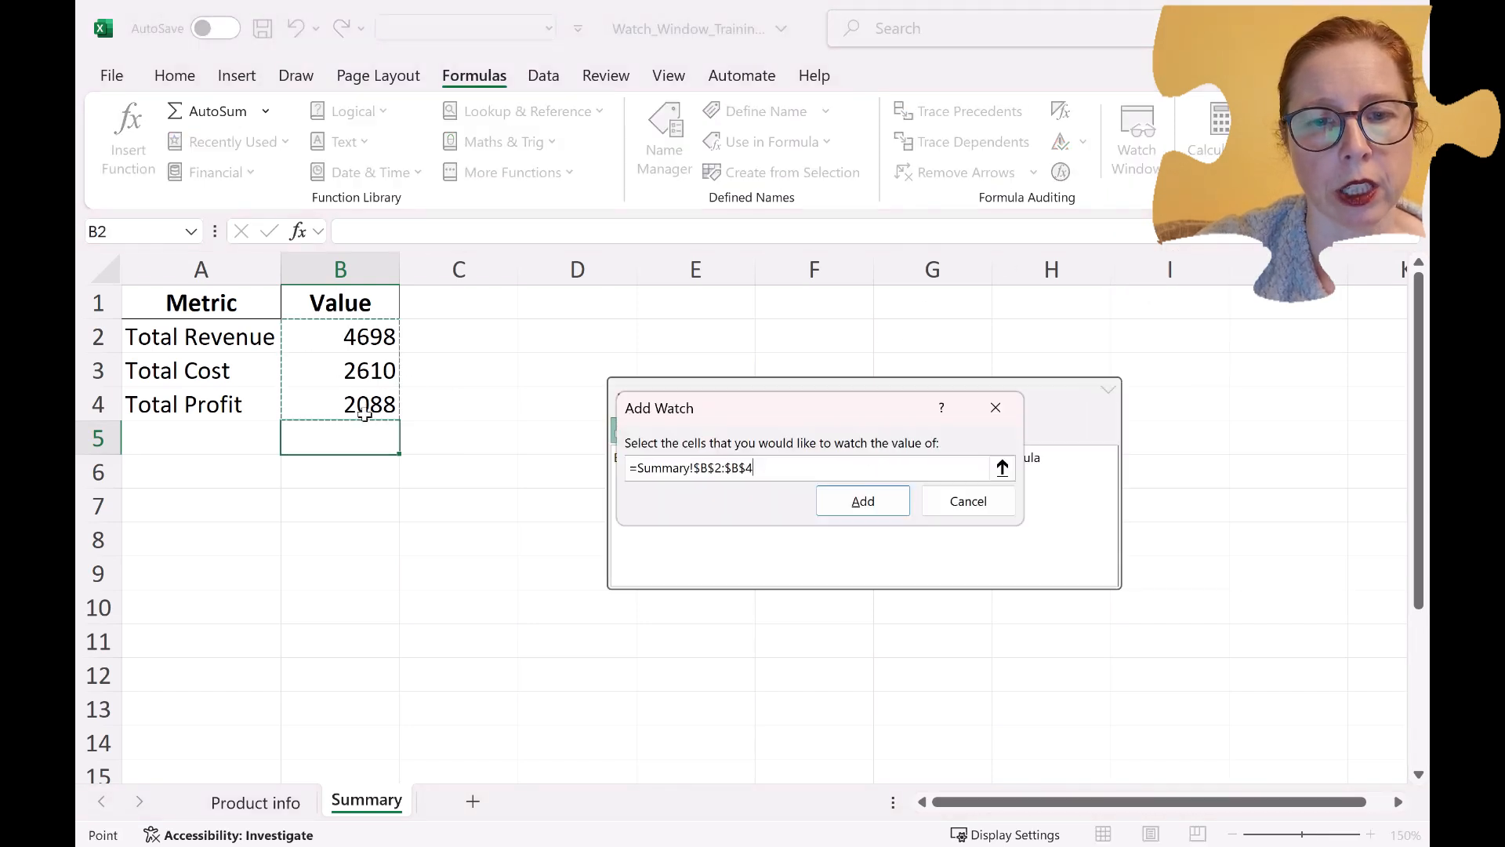
click(866, 502)
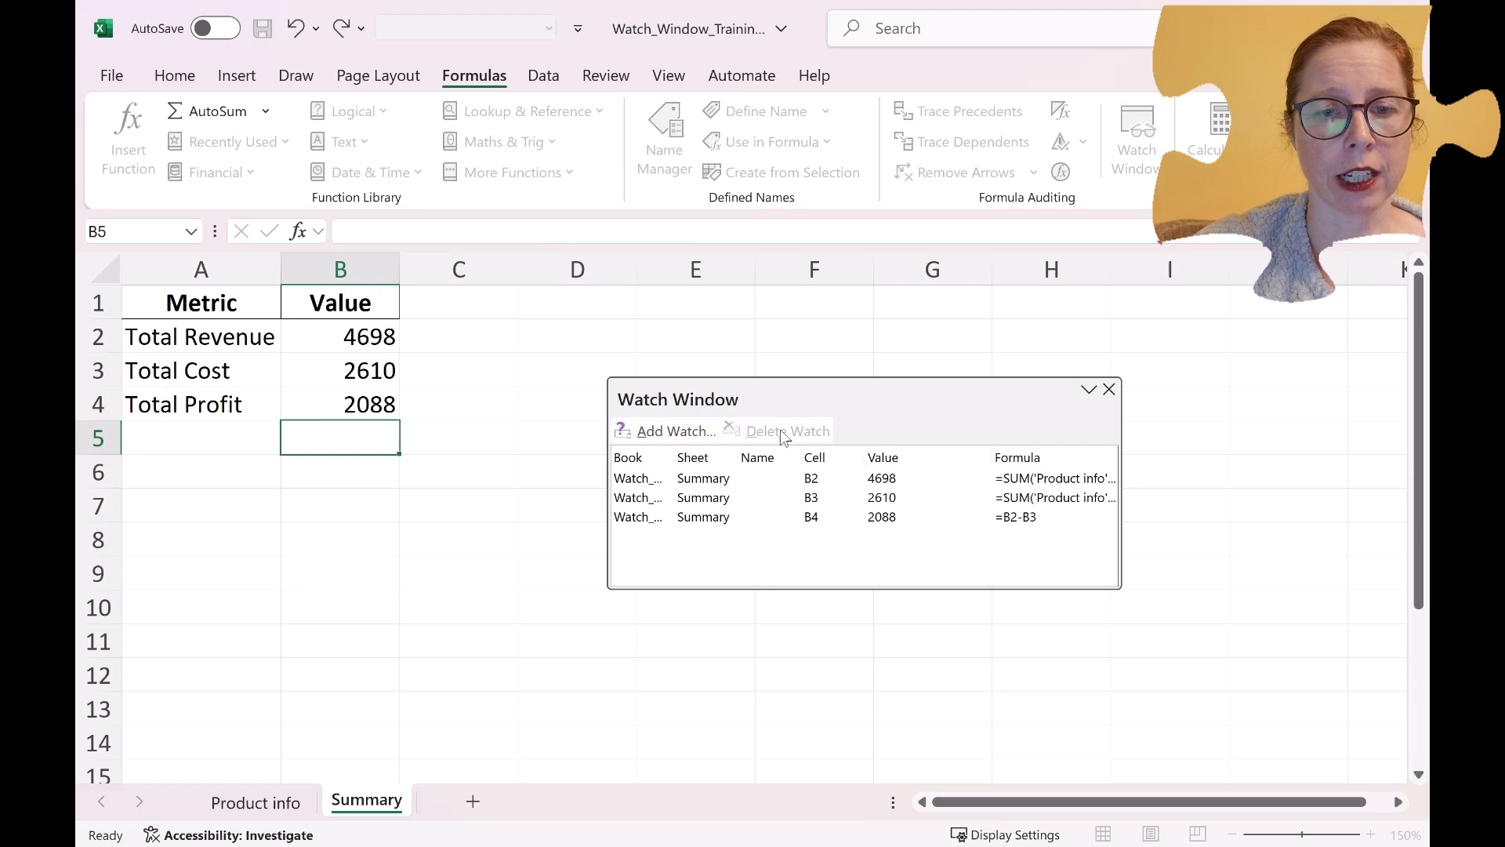
Move the floating Watch Window clear of the data rows and display the Product info sheet.
click(739, 484)
click(740, 486)
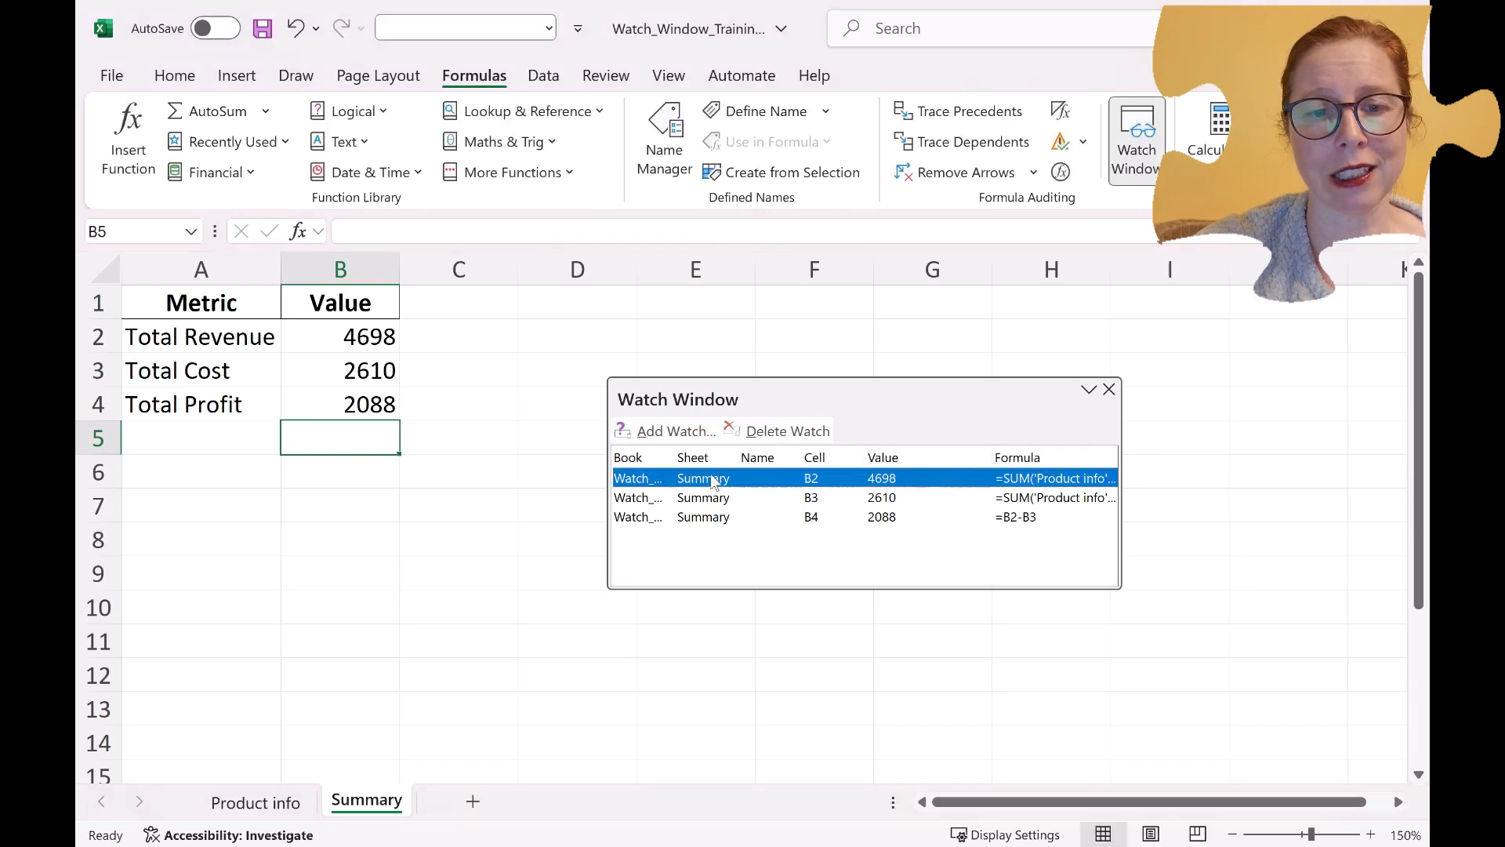
click(749, 530)
drag(836, 402, 864, 575)
click(279, 812)
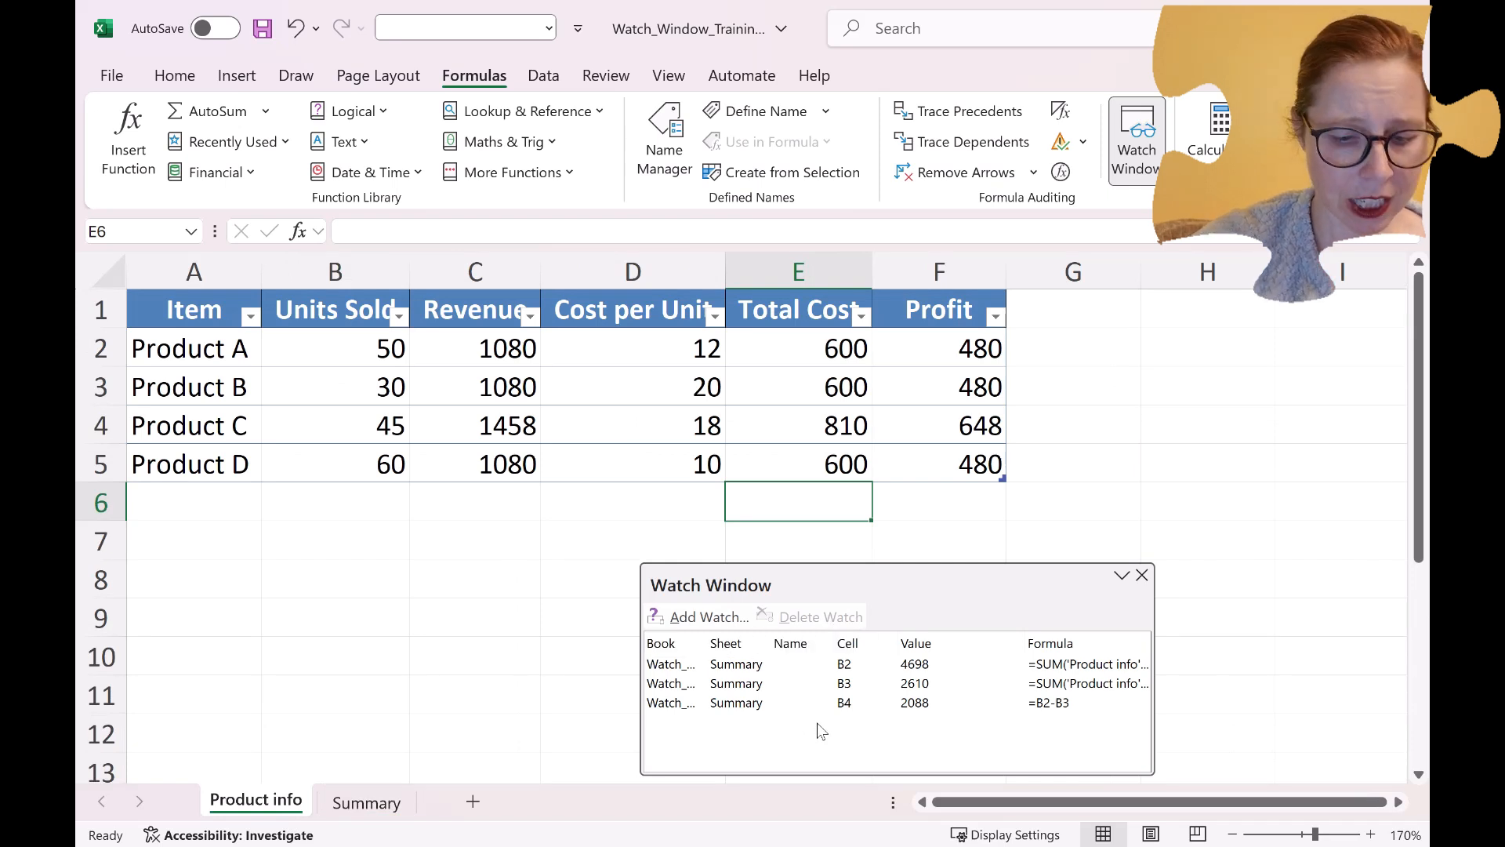
Set Units Sold to 55 for Product A, 45 for Product B and 50 for Product C.
click(375, 348)
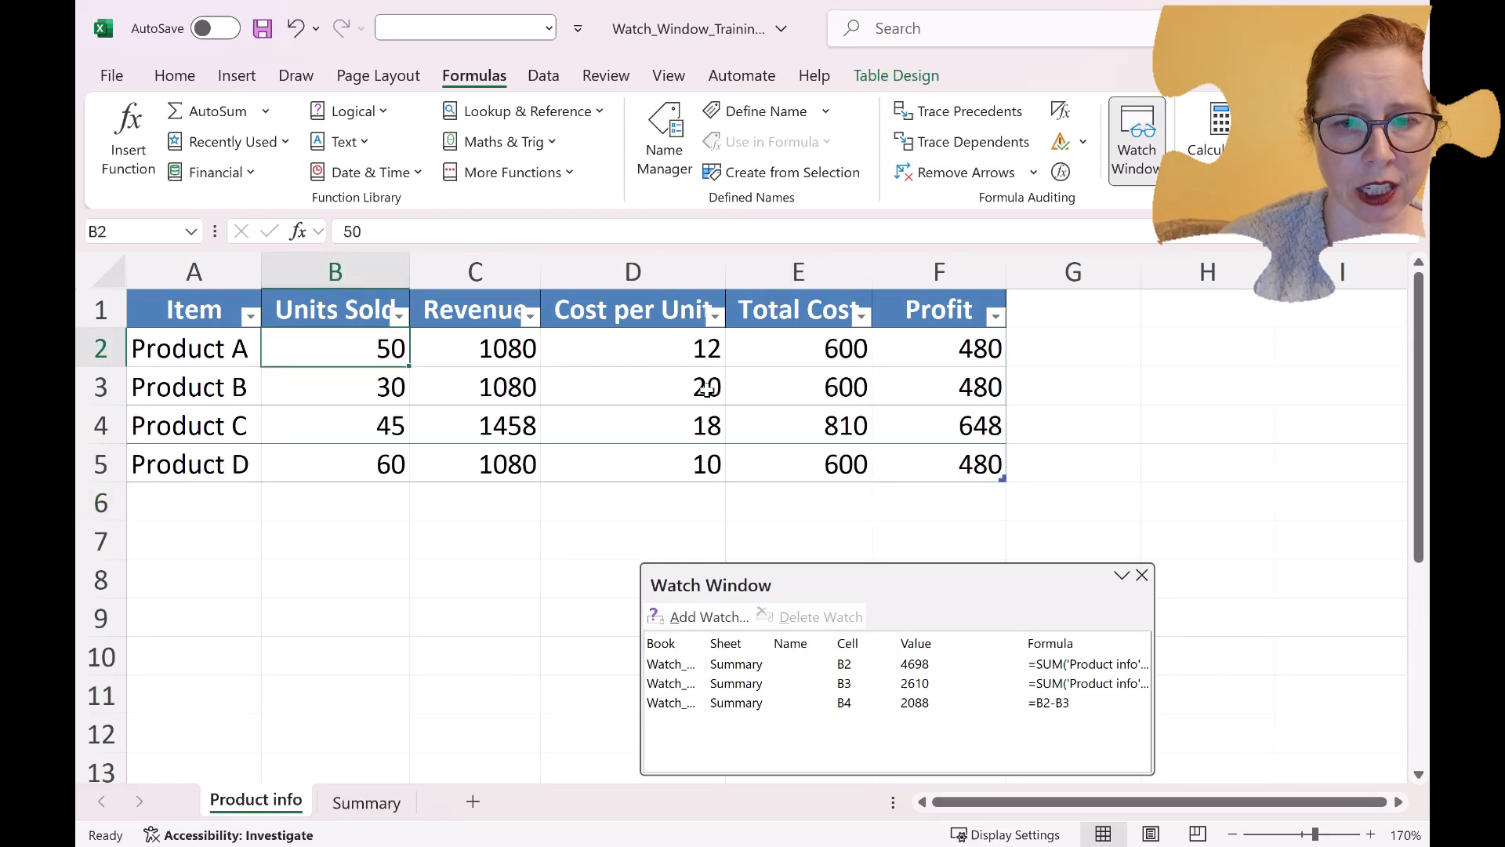
text(55)
key(Return)
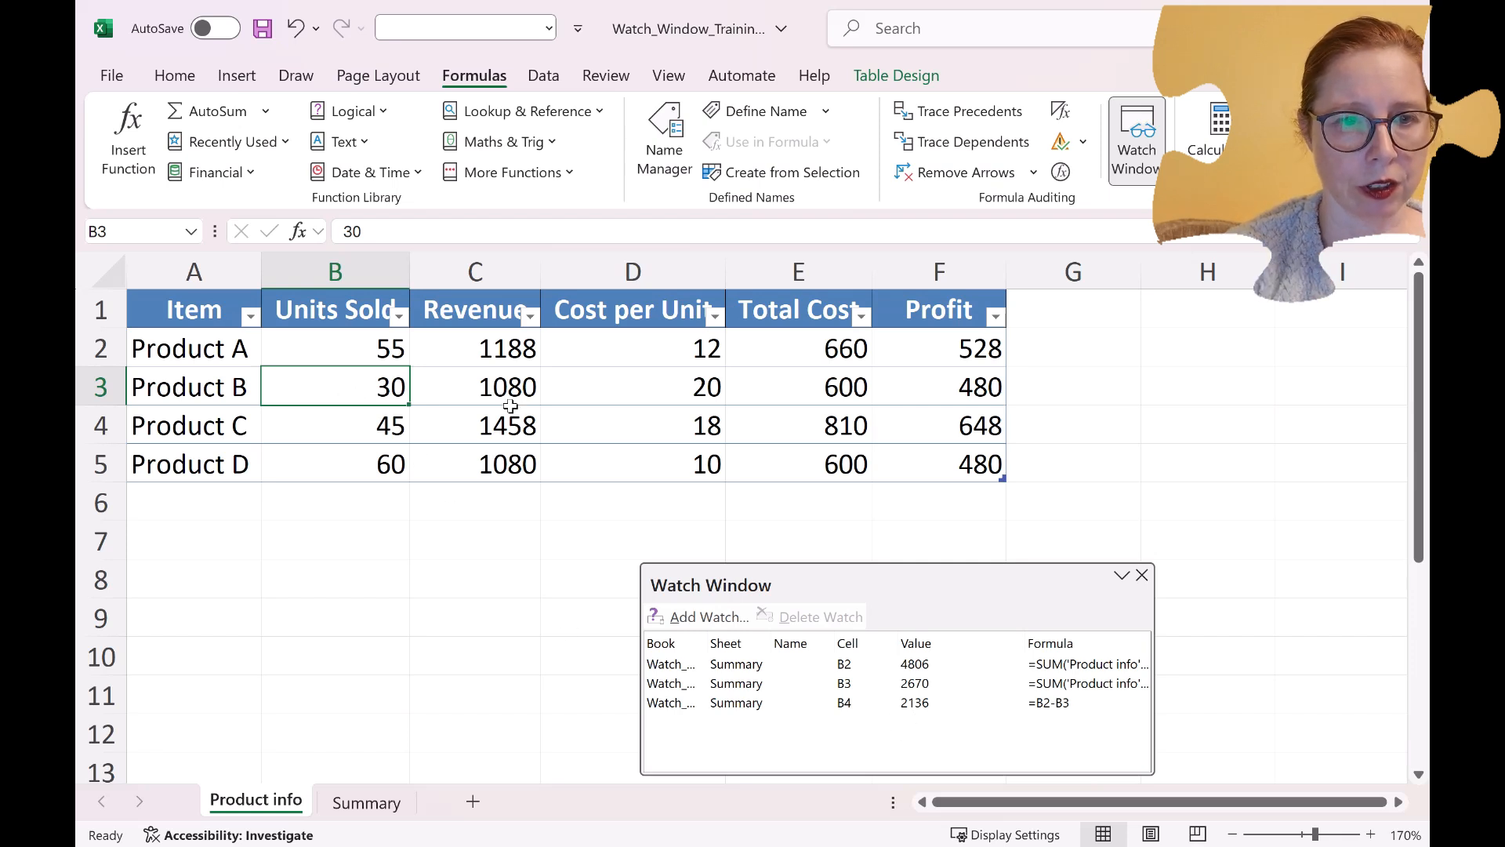
text(45)
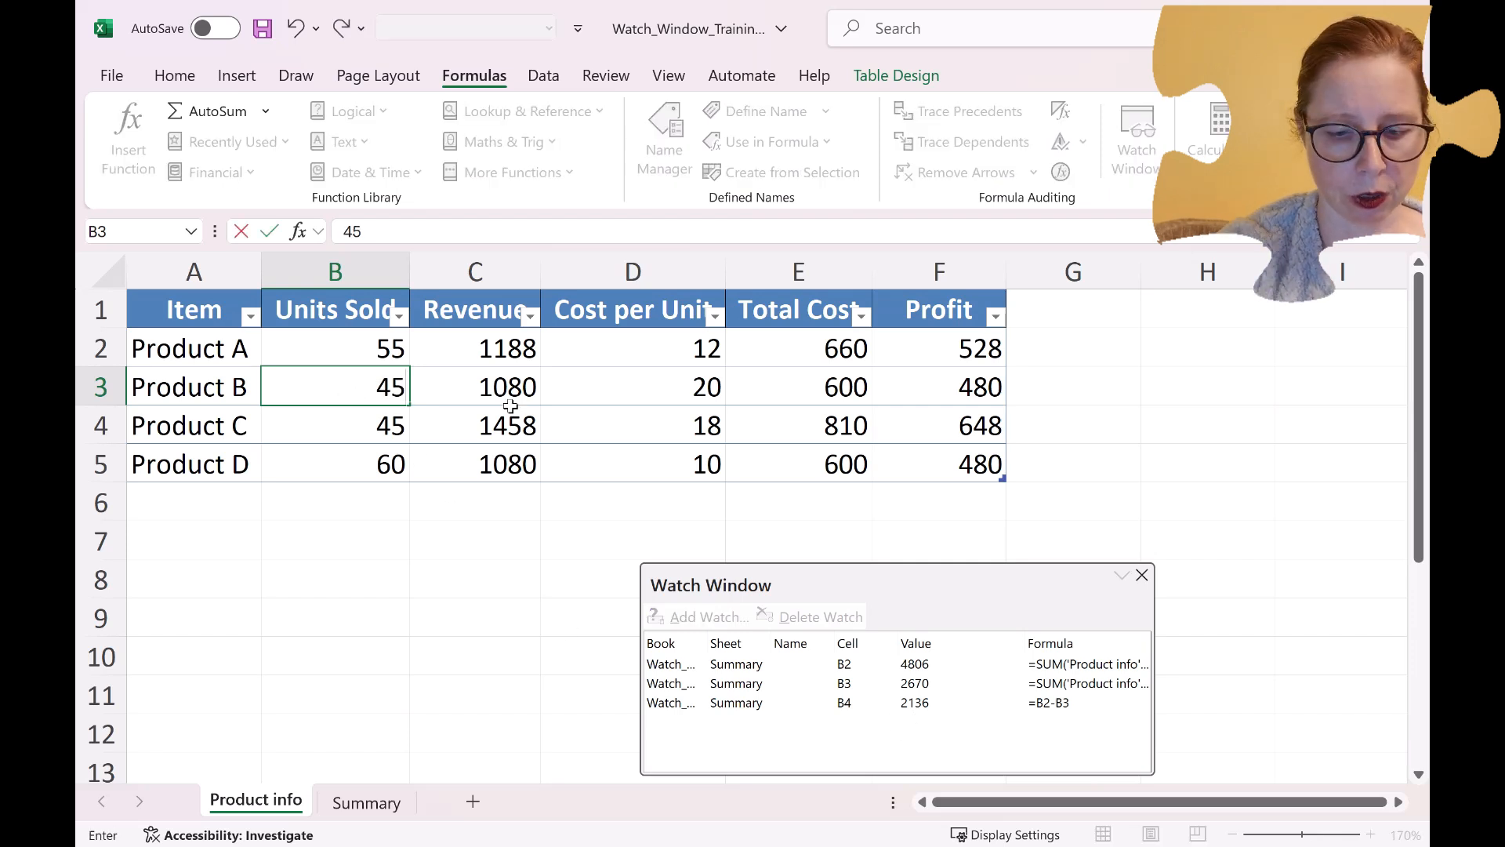
key(Return)
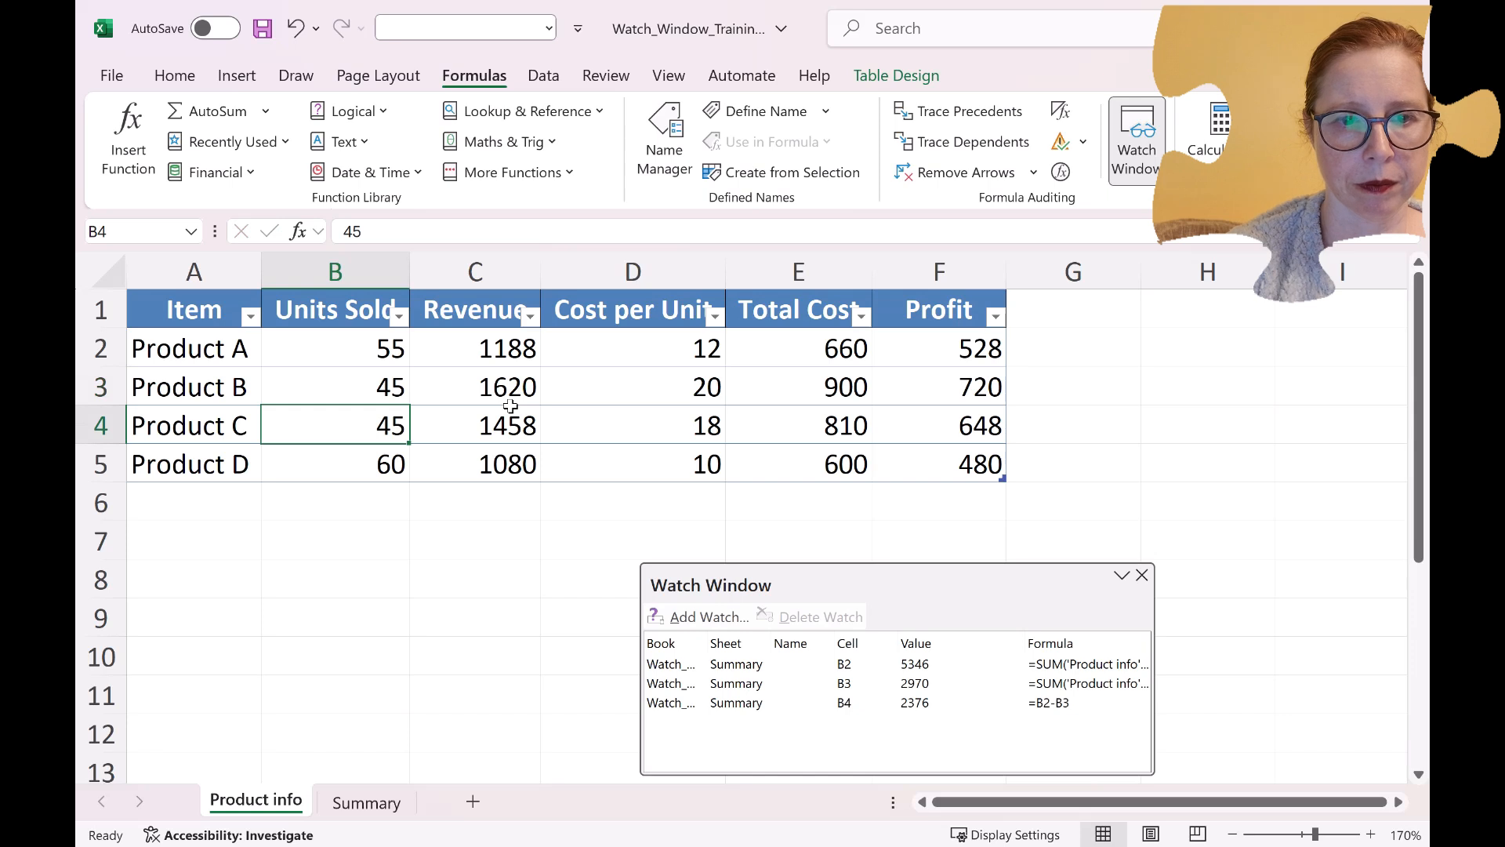
text(50)
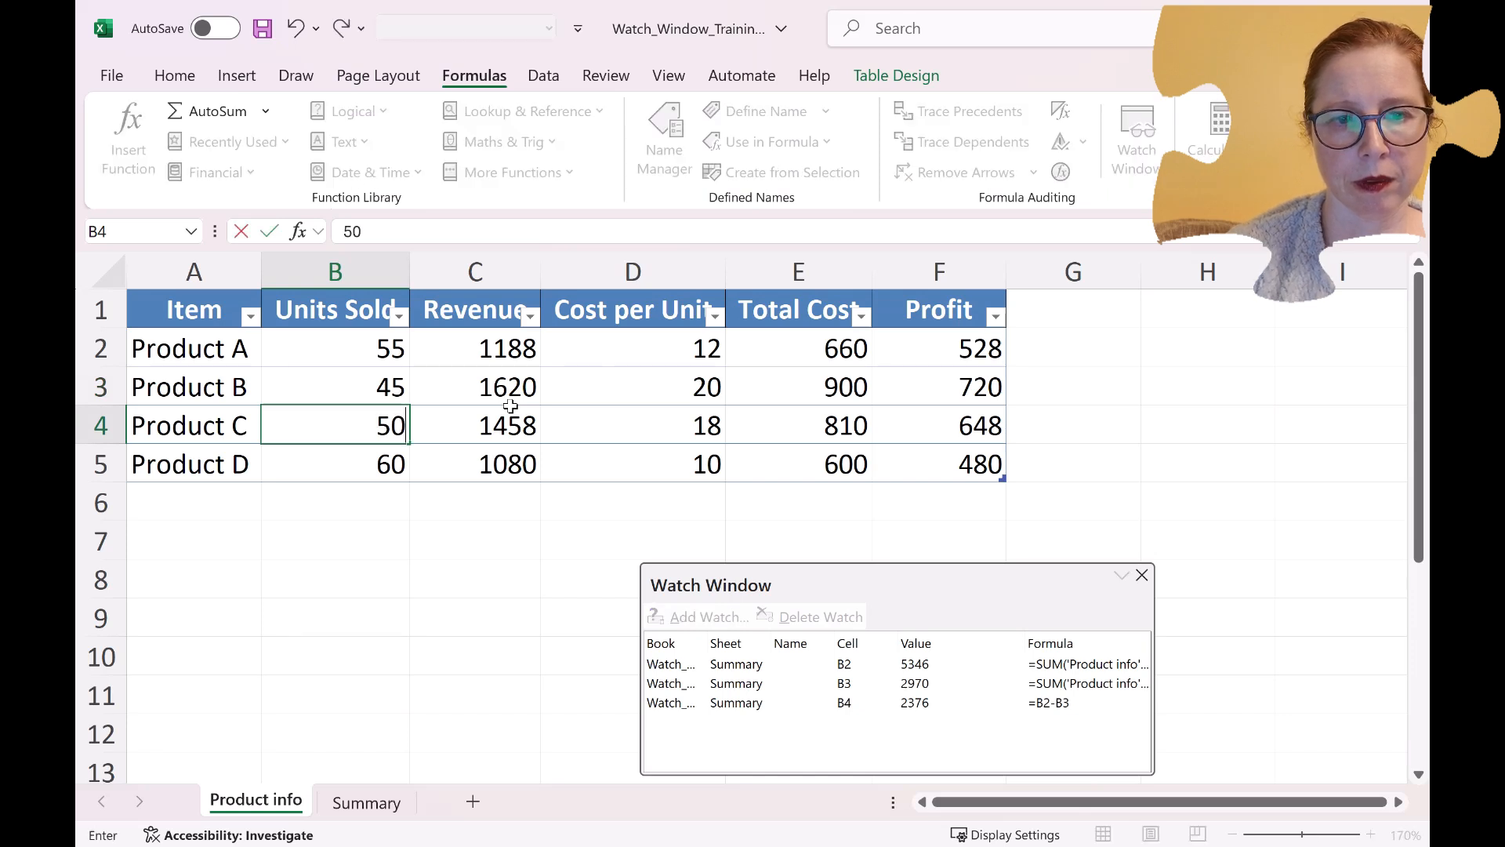
key(Return)
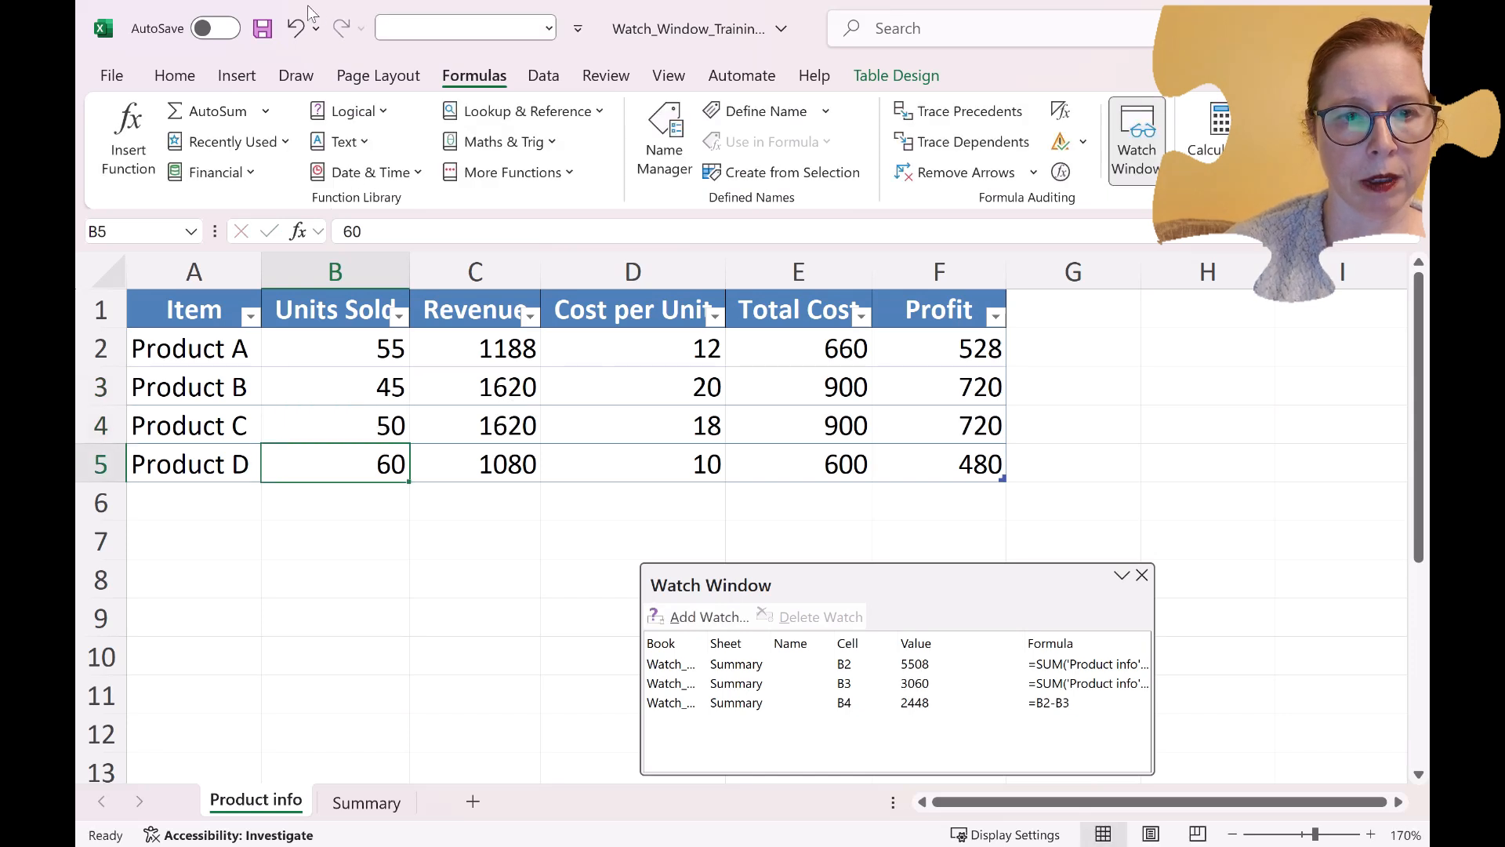
Change Product A's Units Sold to 53.
click(378, 347)
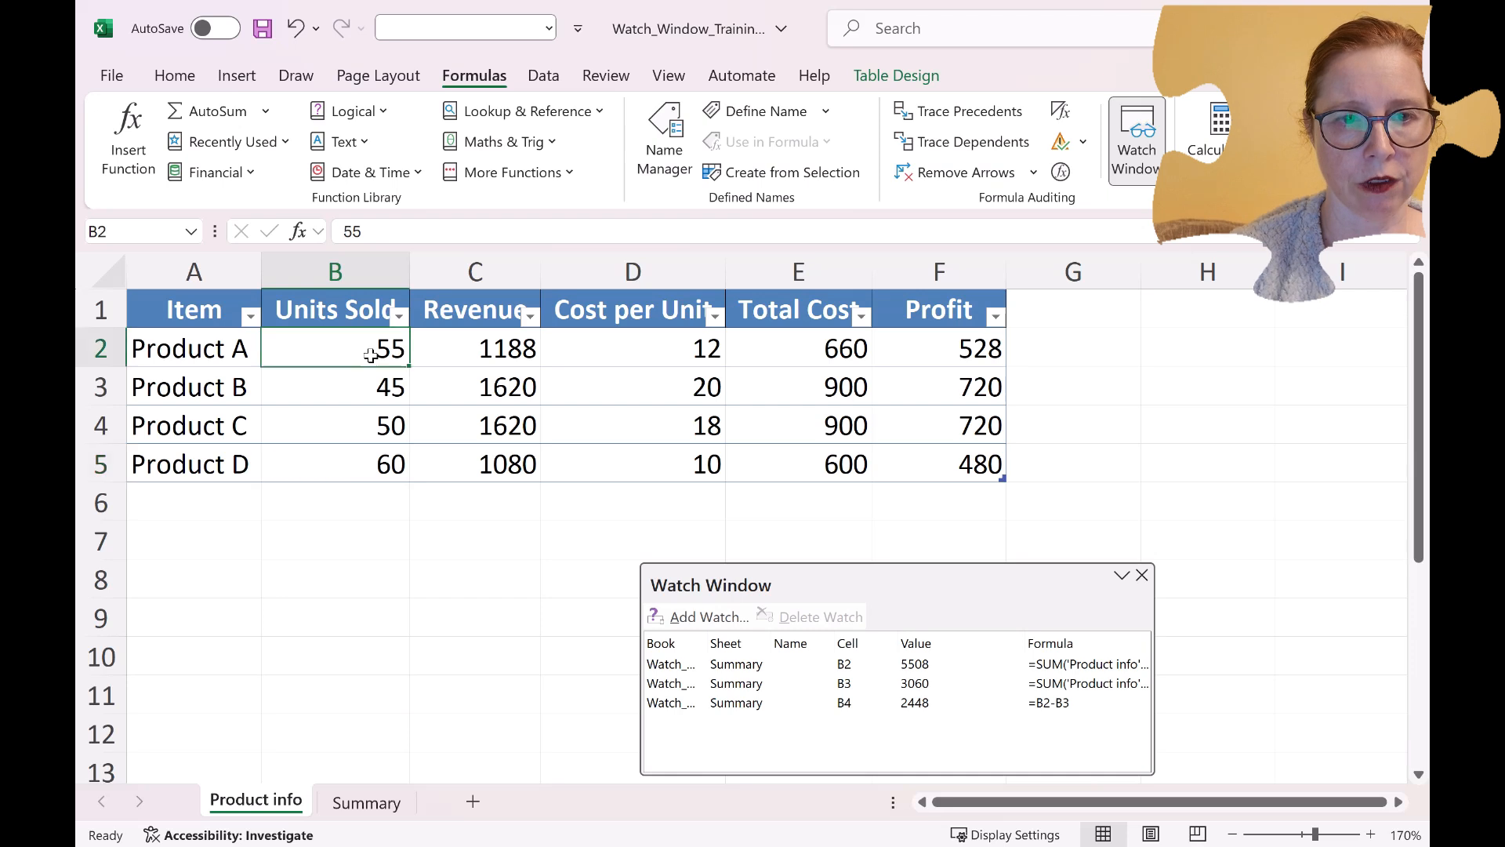
text(23)
key(BackSpace)
key(BackSpace)
text(53)
key(ctrl+Return)
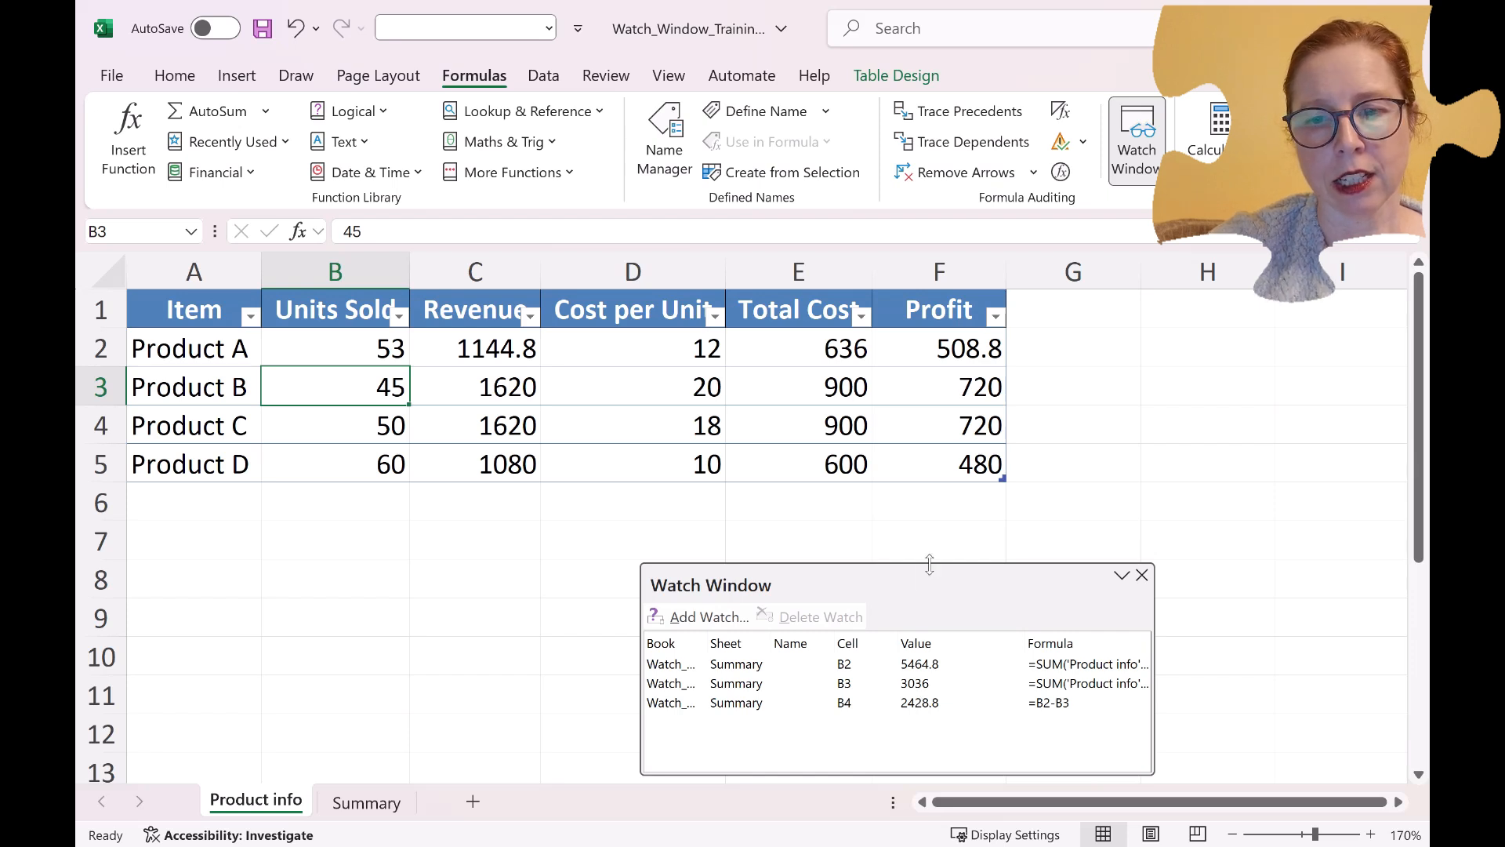
Dock the Watch Window along the worksheet's right side and narrow it so all table columns show, bringing the watched values into view.
drag(925, 572, 1428, 505)
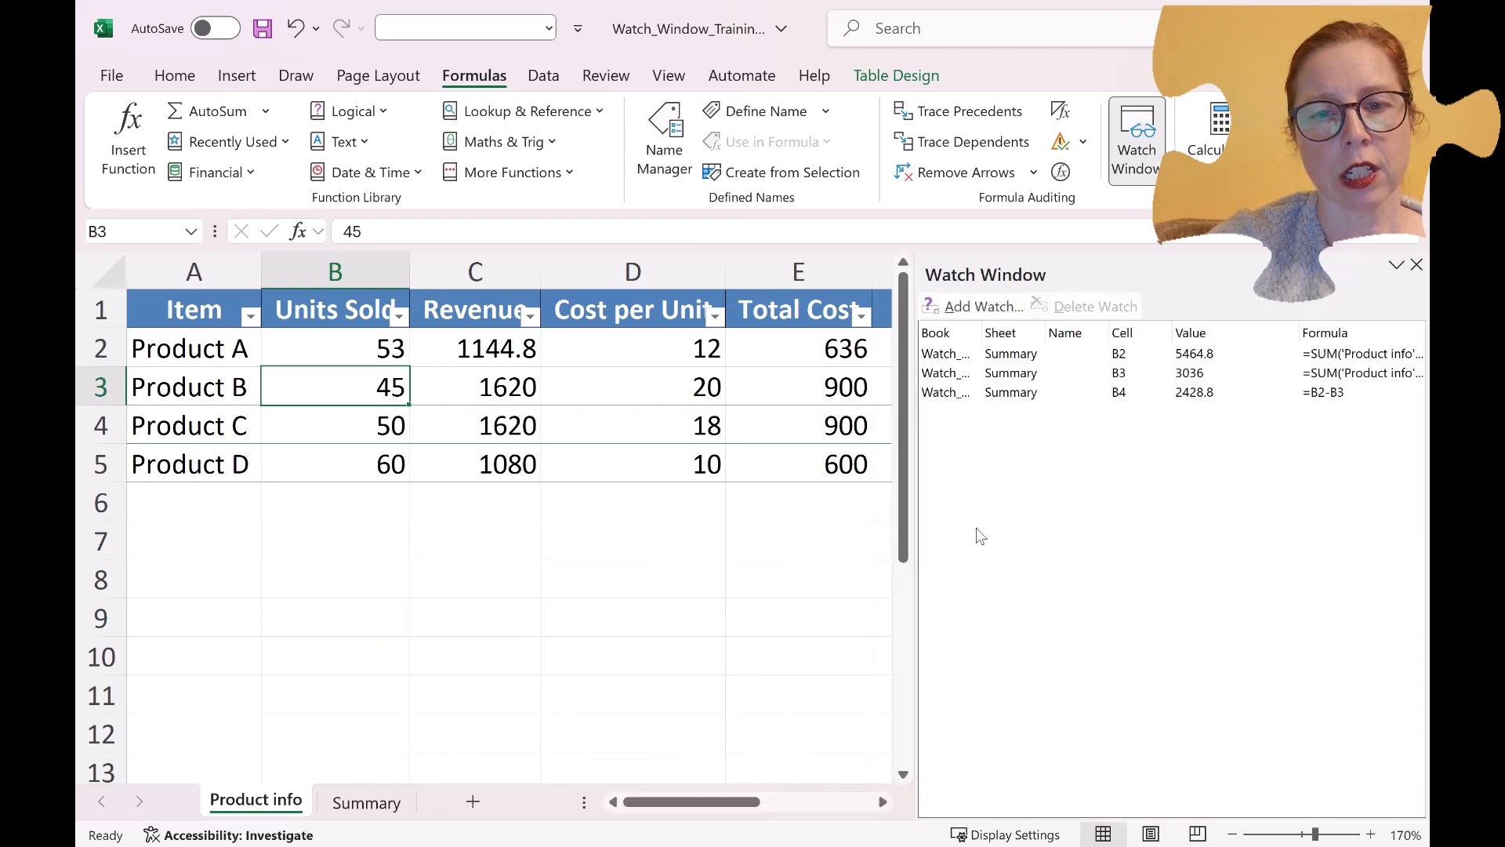
drag(917, 533, 1187, 531)
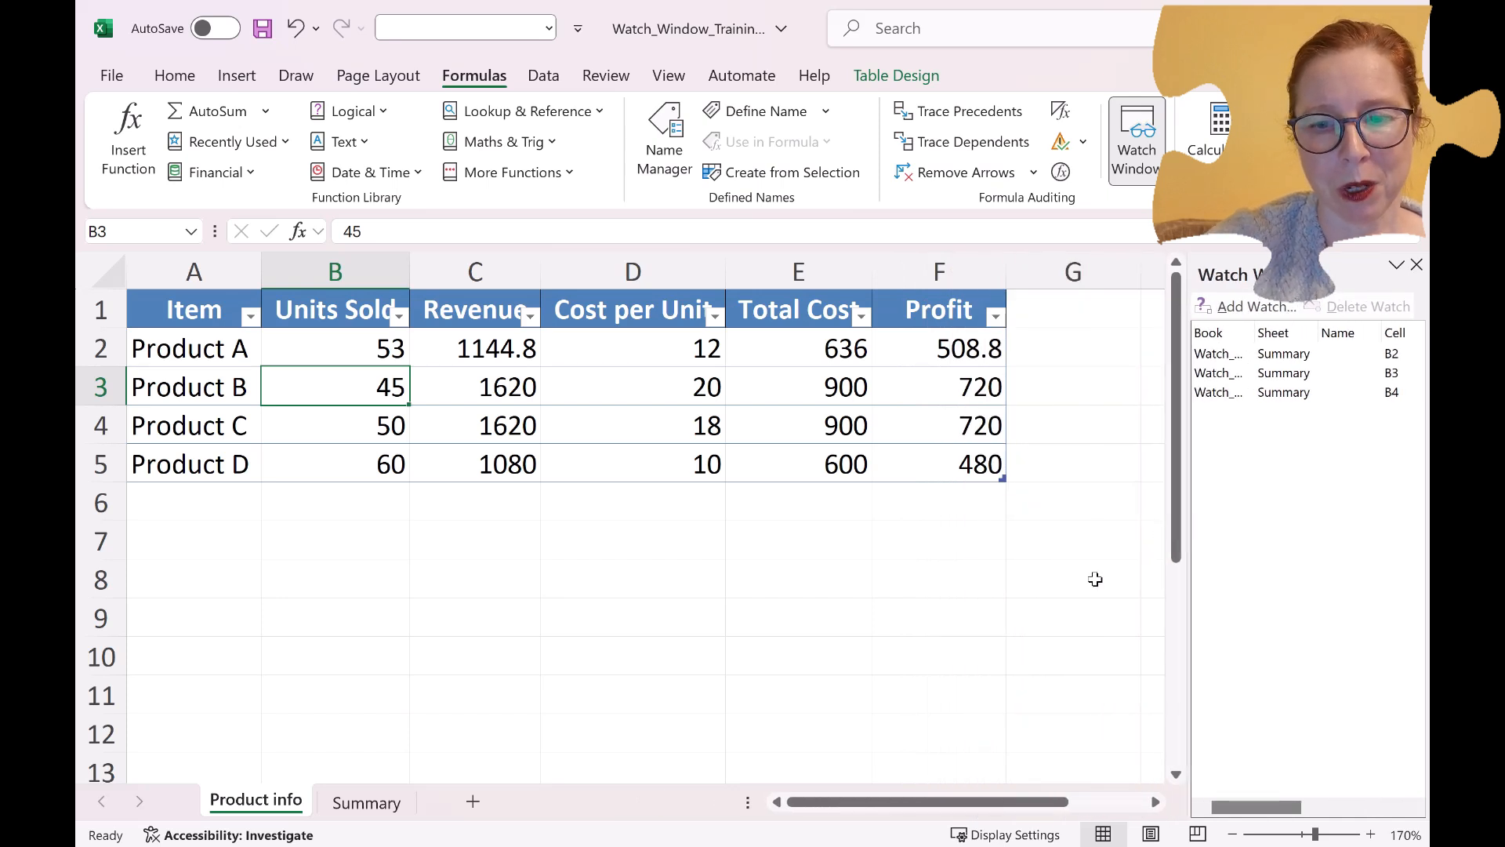
drag(1262, 807, 1320, 797)
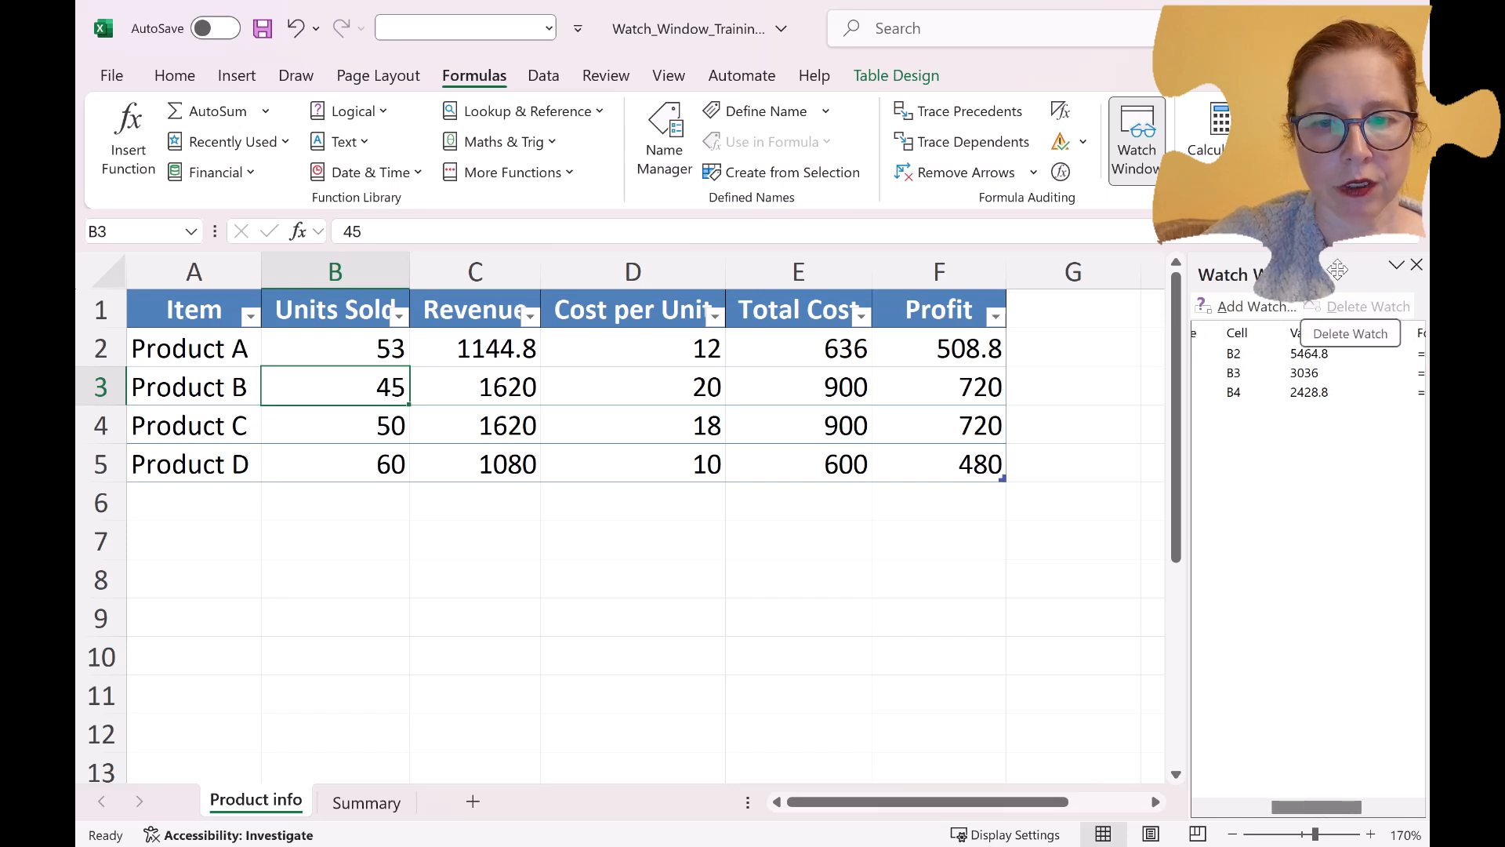
Redock the Watch Window beneath the worksheet and reduce its height to just fit the three watched cells.
drag(1285, 275, 1169, 436)
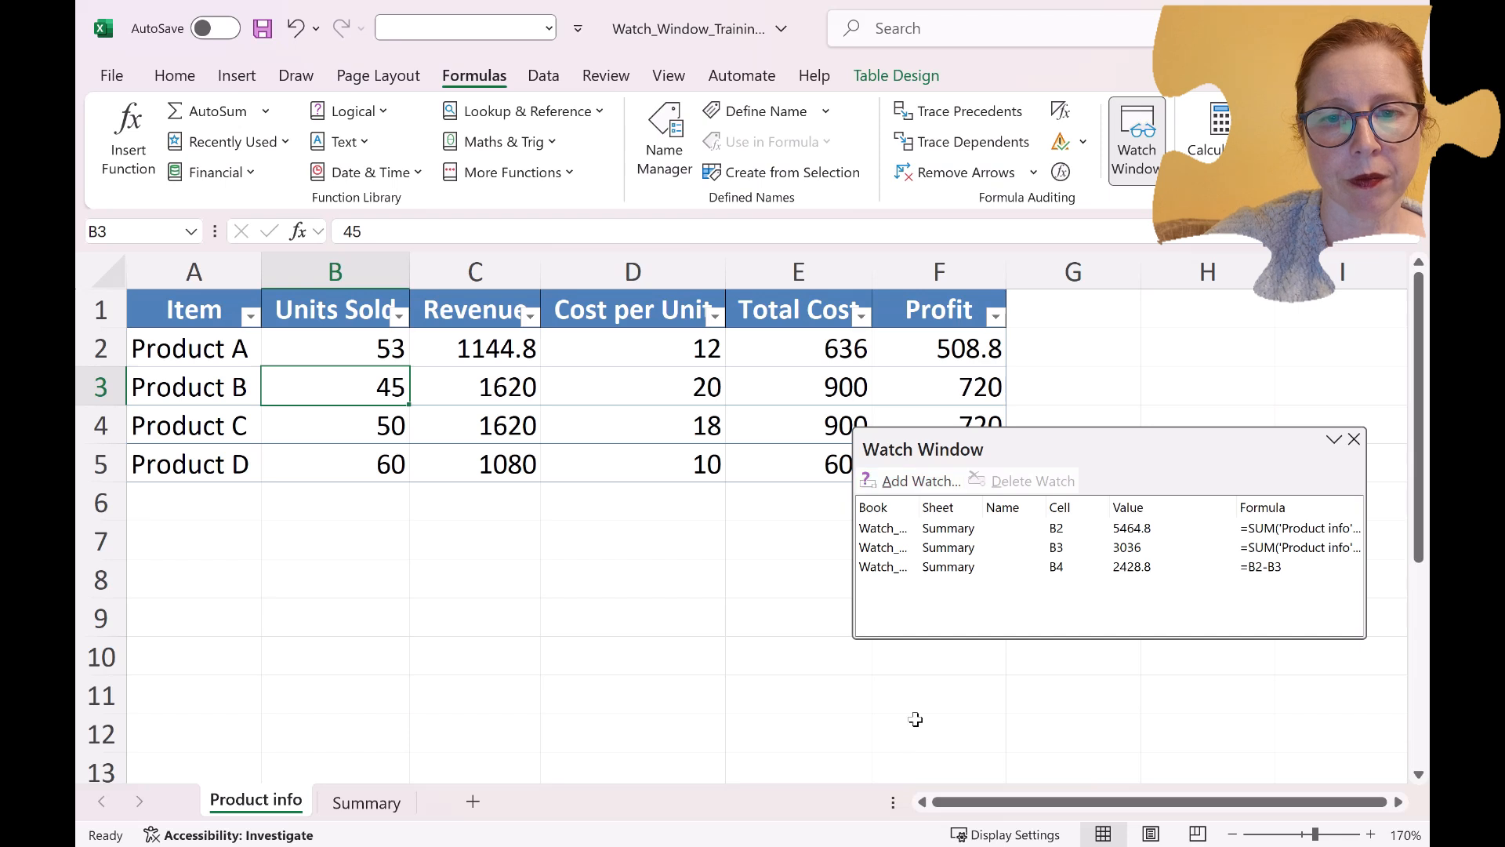
drag(1088, 442, 730, 839)
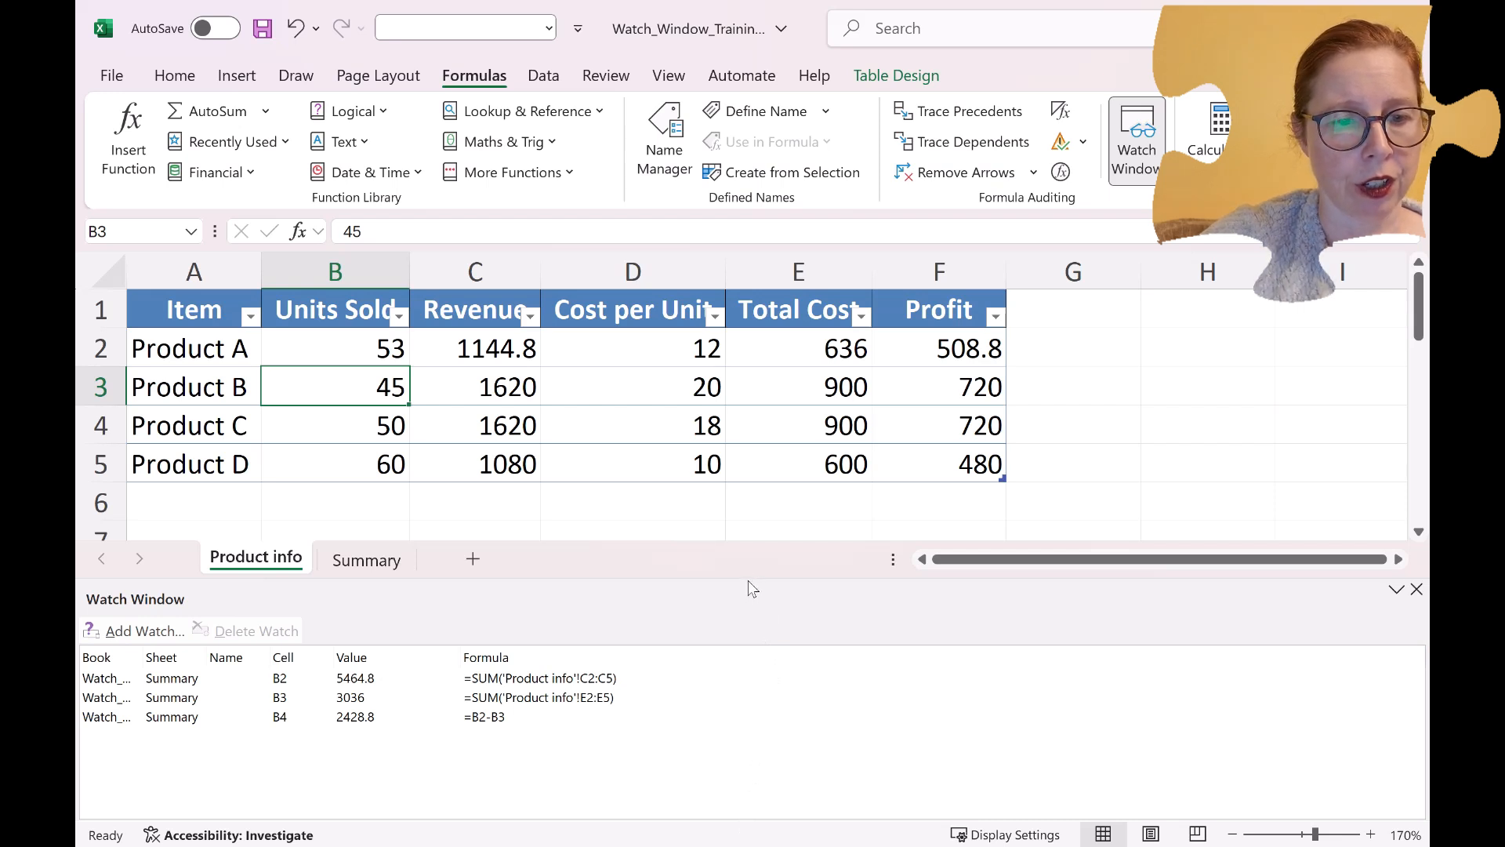
drag(750, 582, 746, 652)
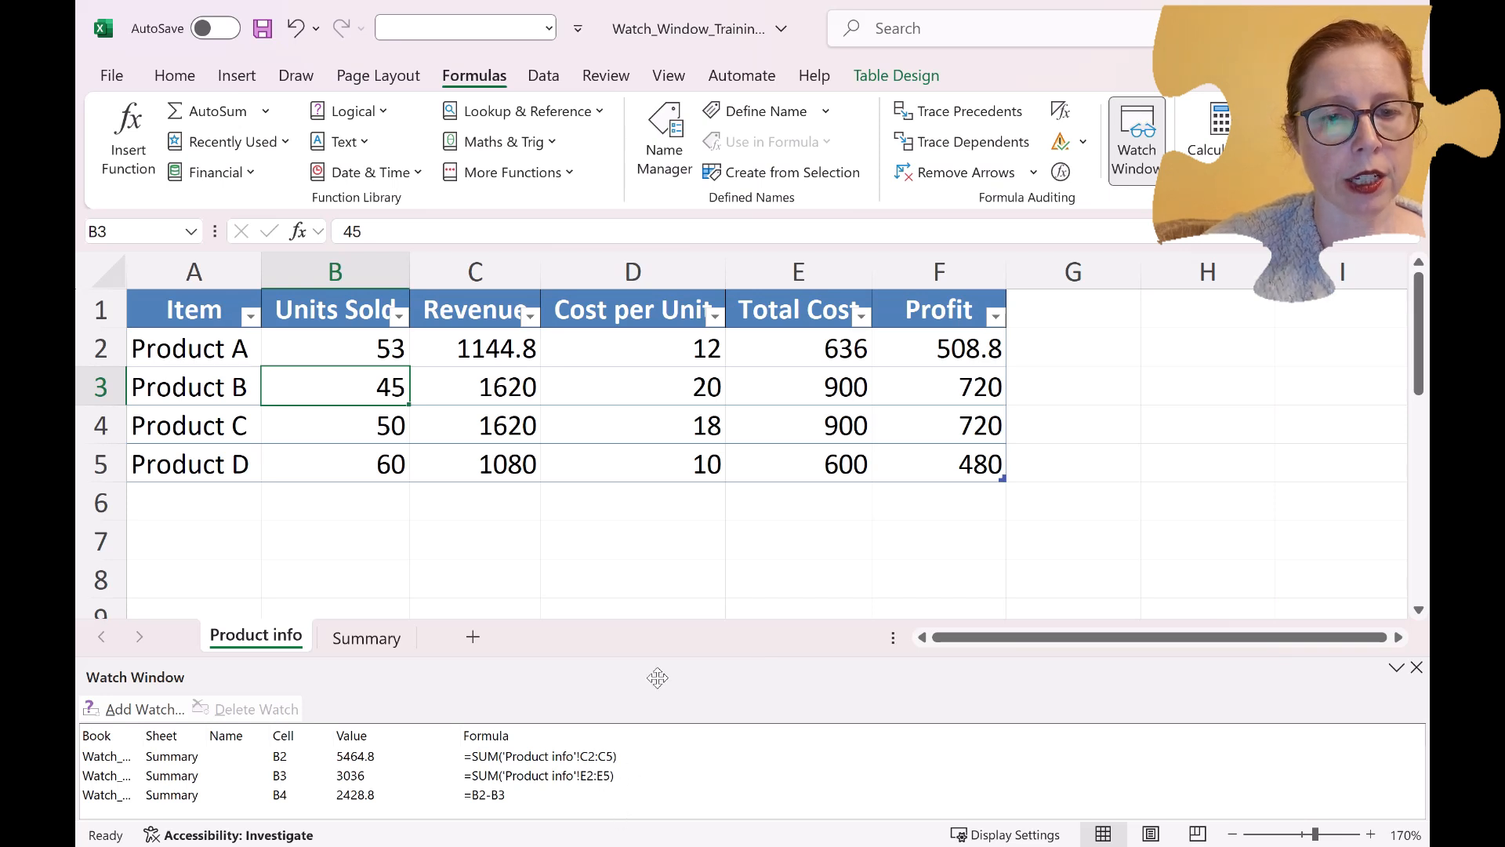
Redock the Watch Window along the worksheet's left side, and close it.
drag(660, 669, 723, 571)
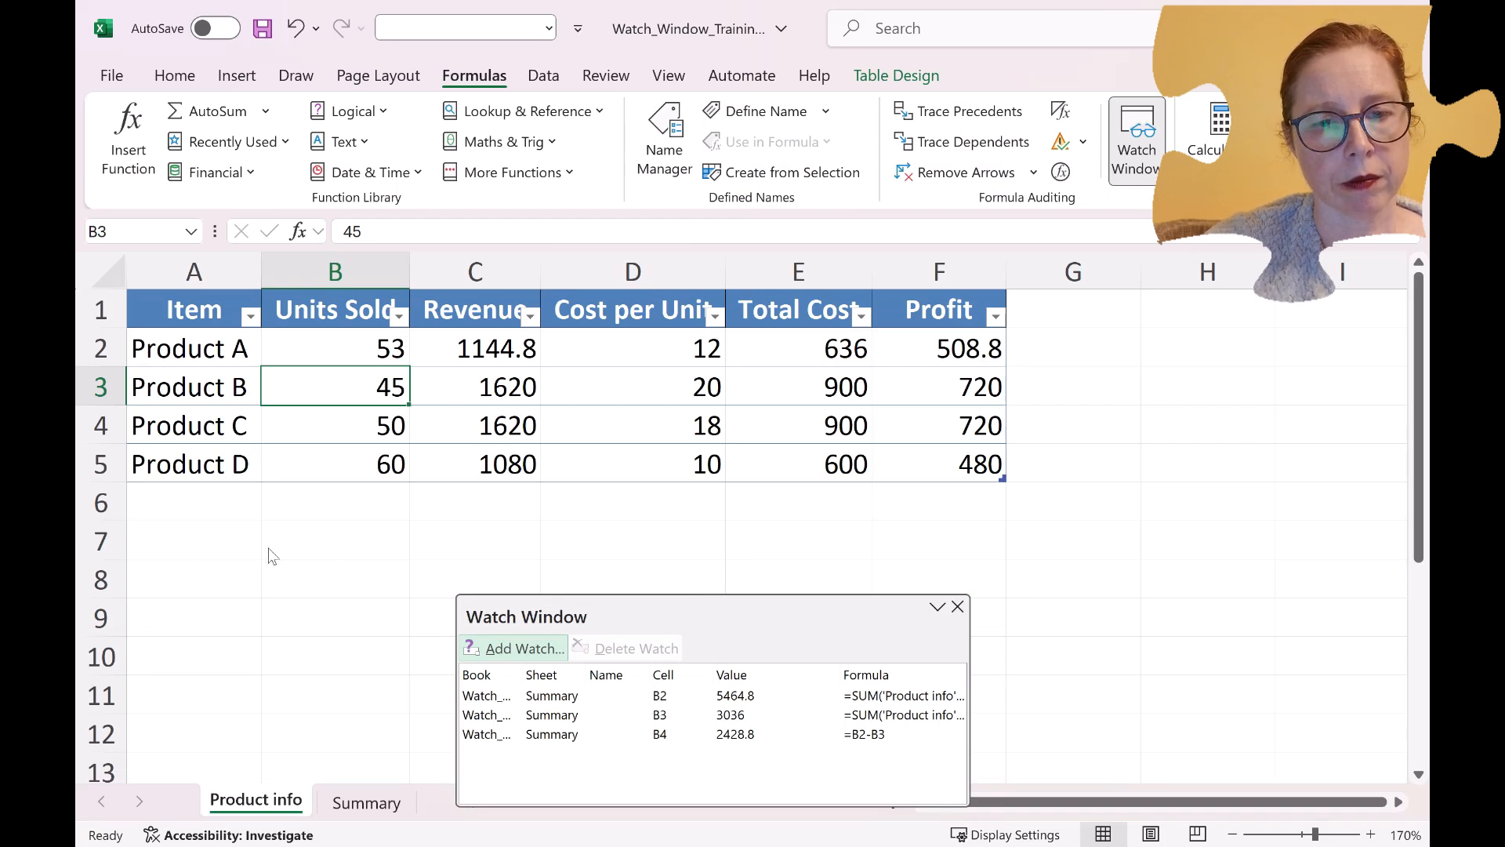
drag(689, 610, 79, 495)
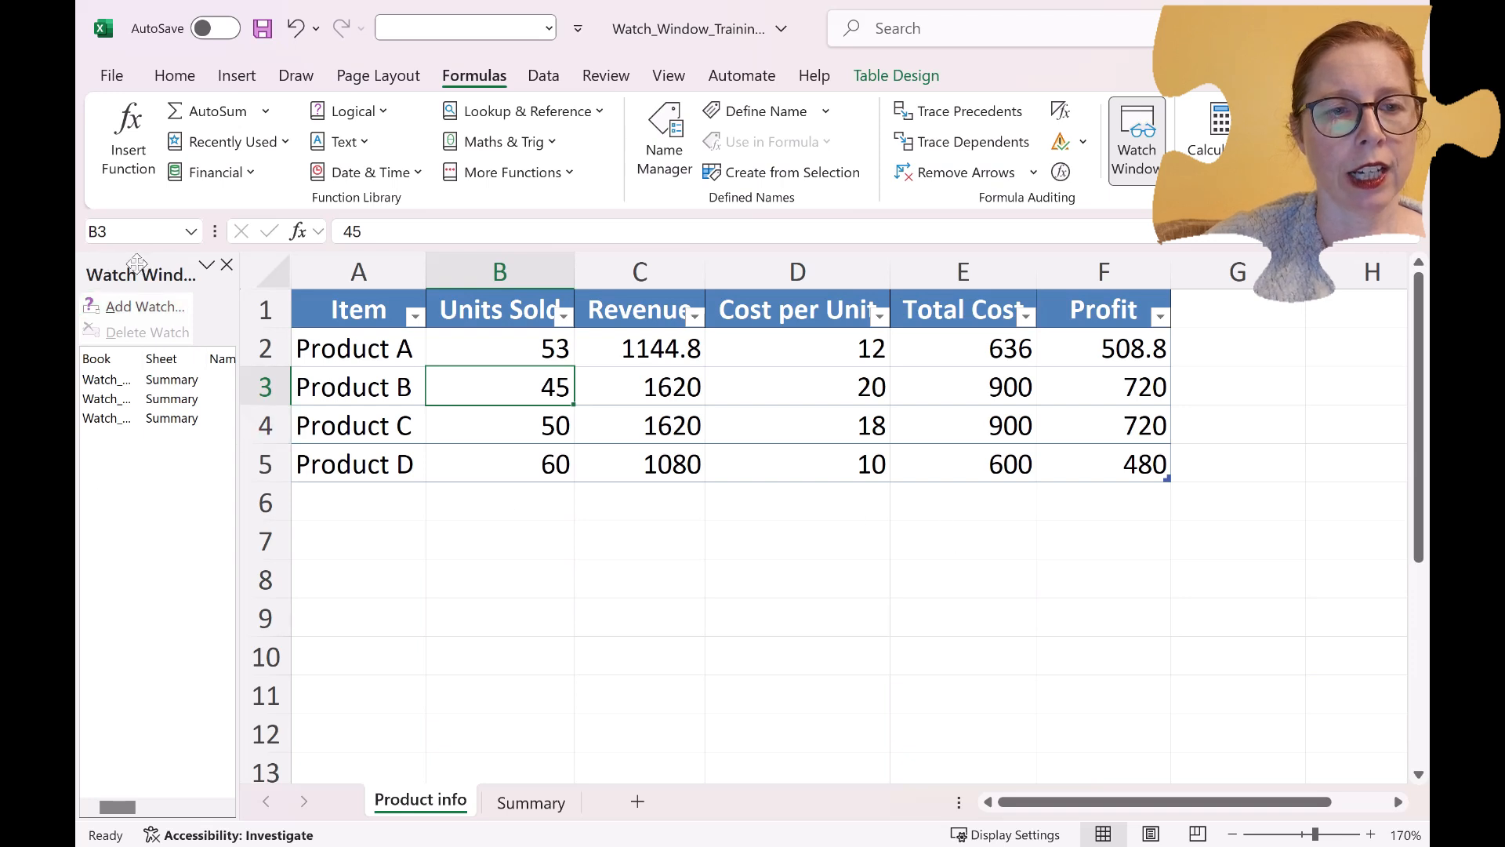
click(227, 265)
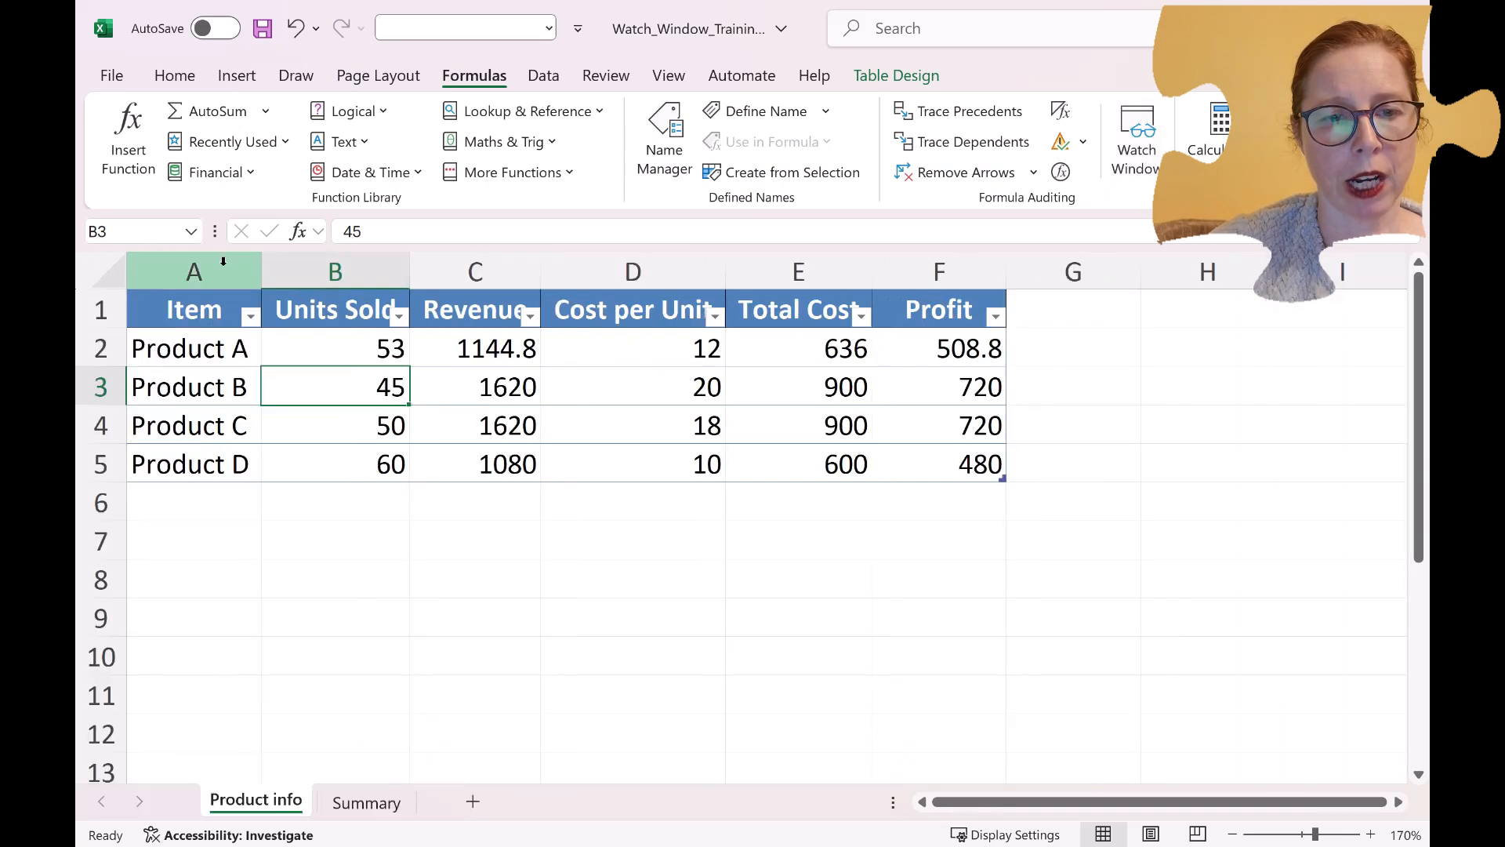
click(386, 519)
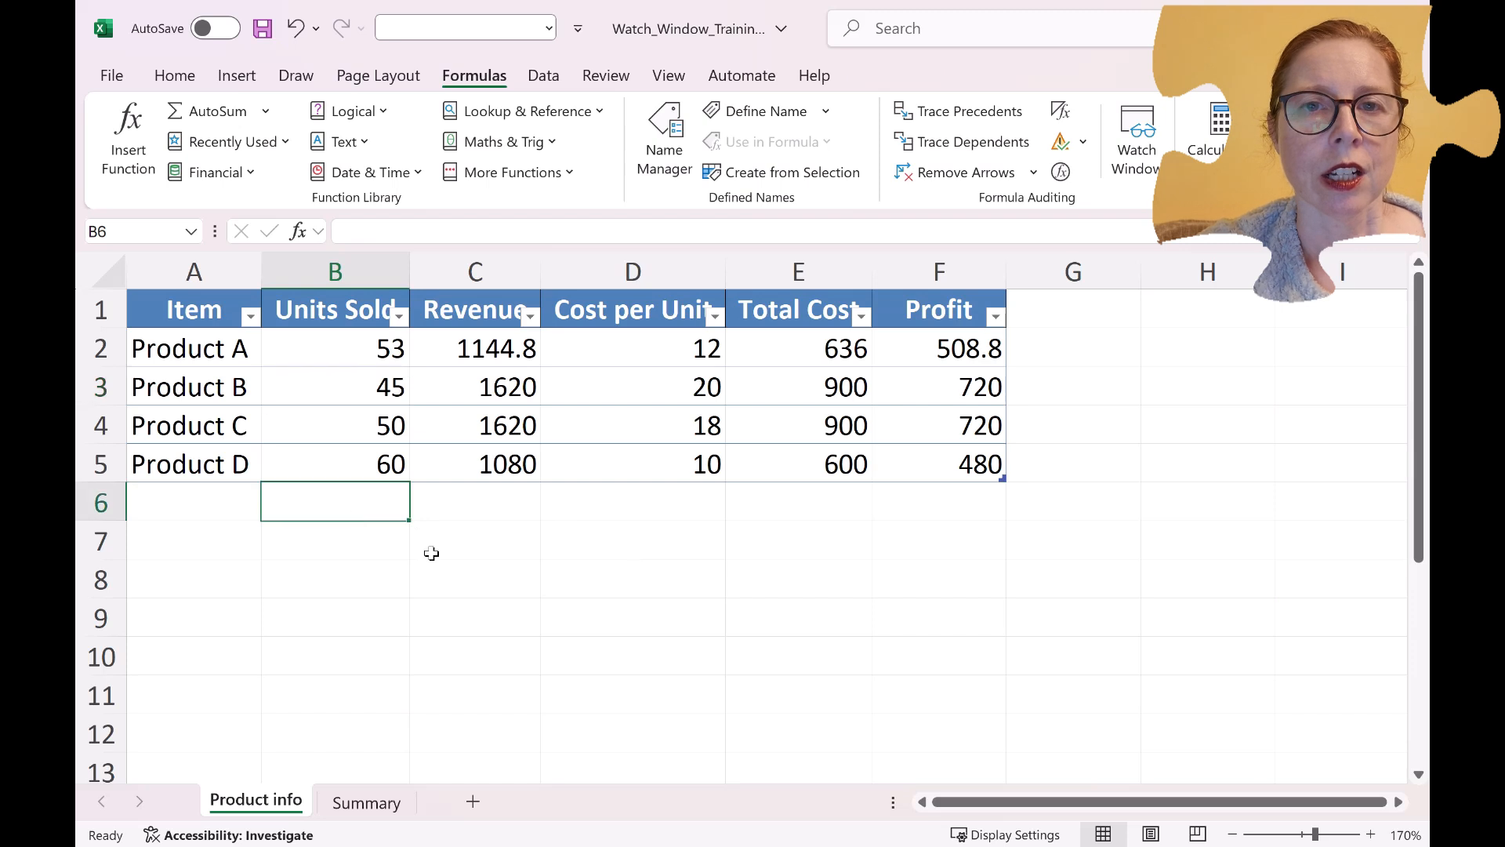